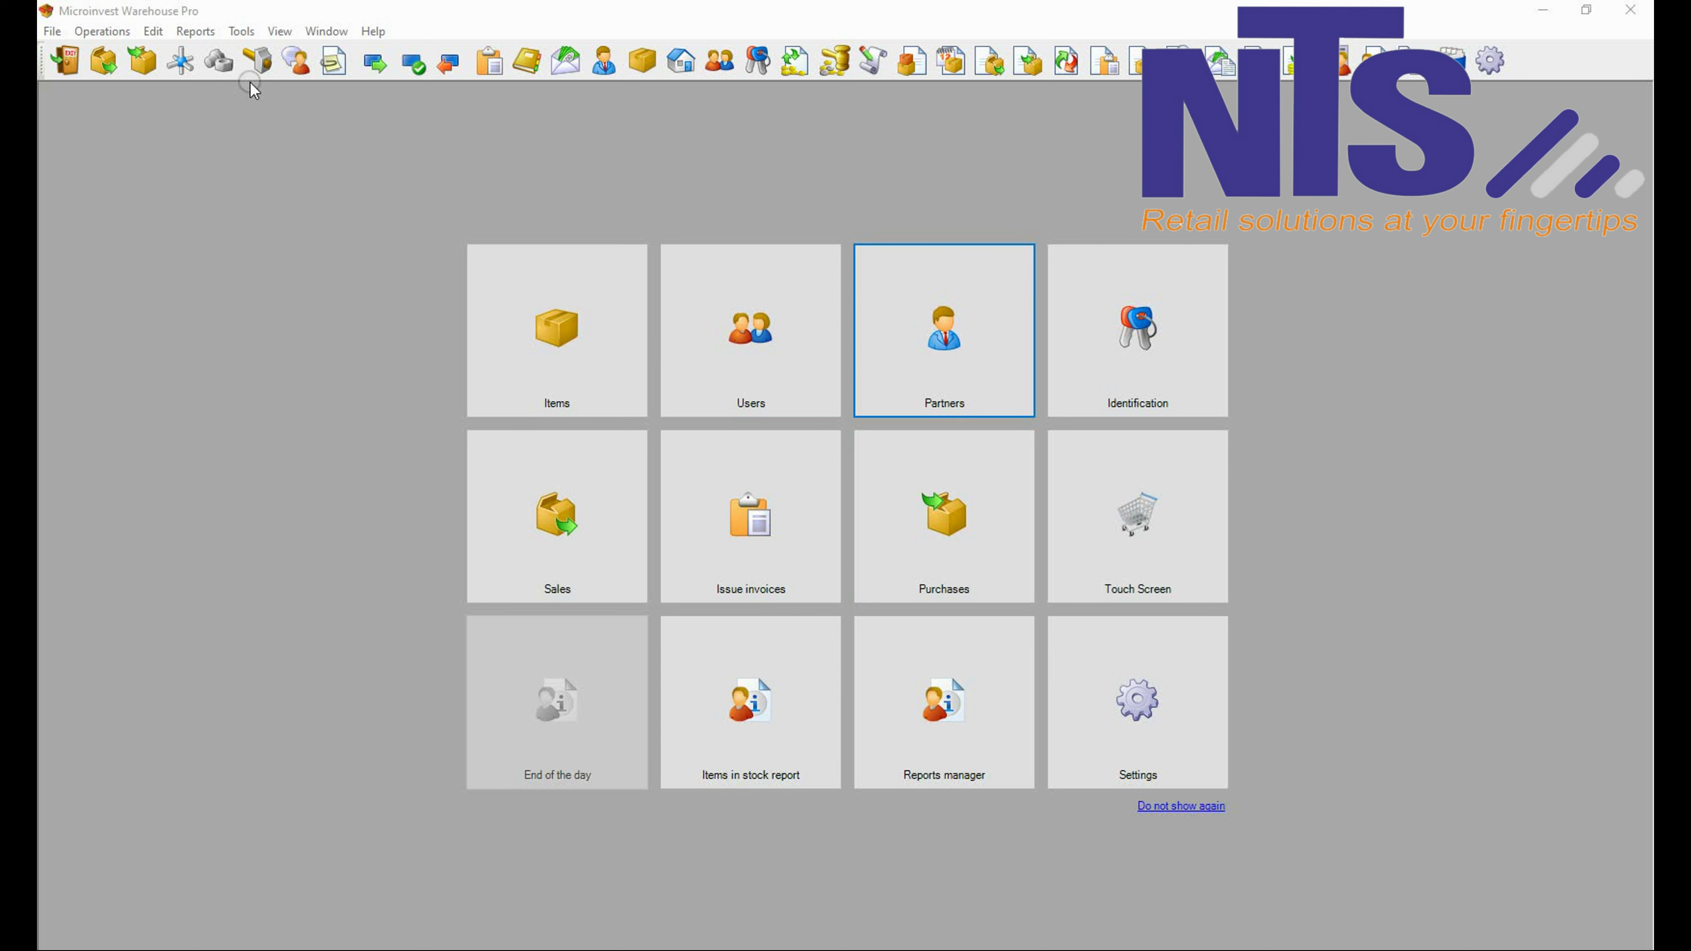
- Open the Partners dialog from the Edit menu
click(155, 32)
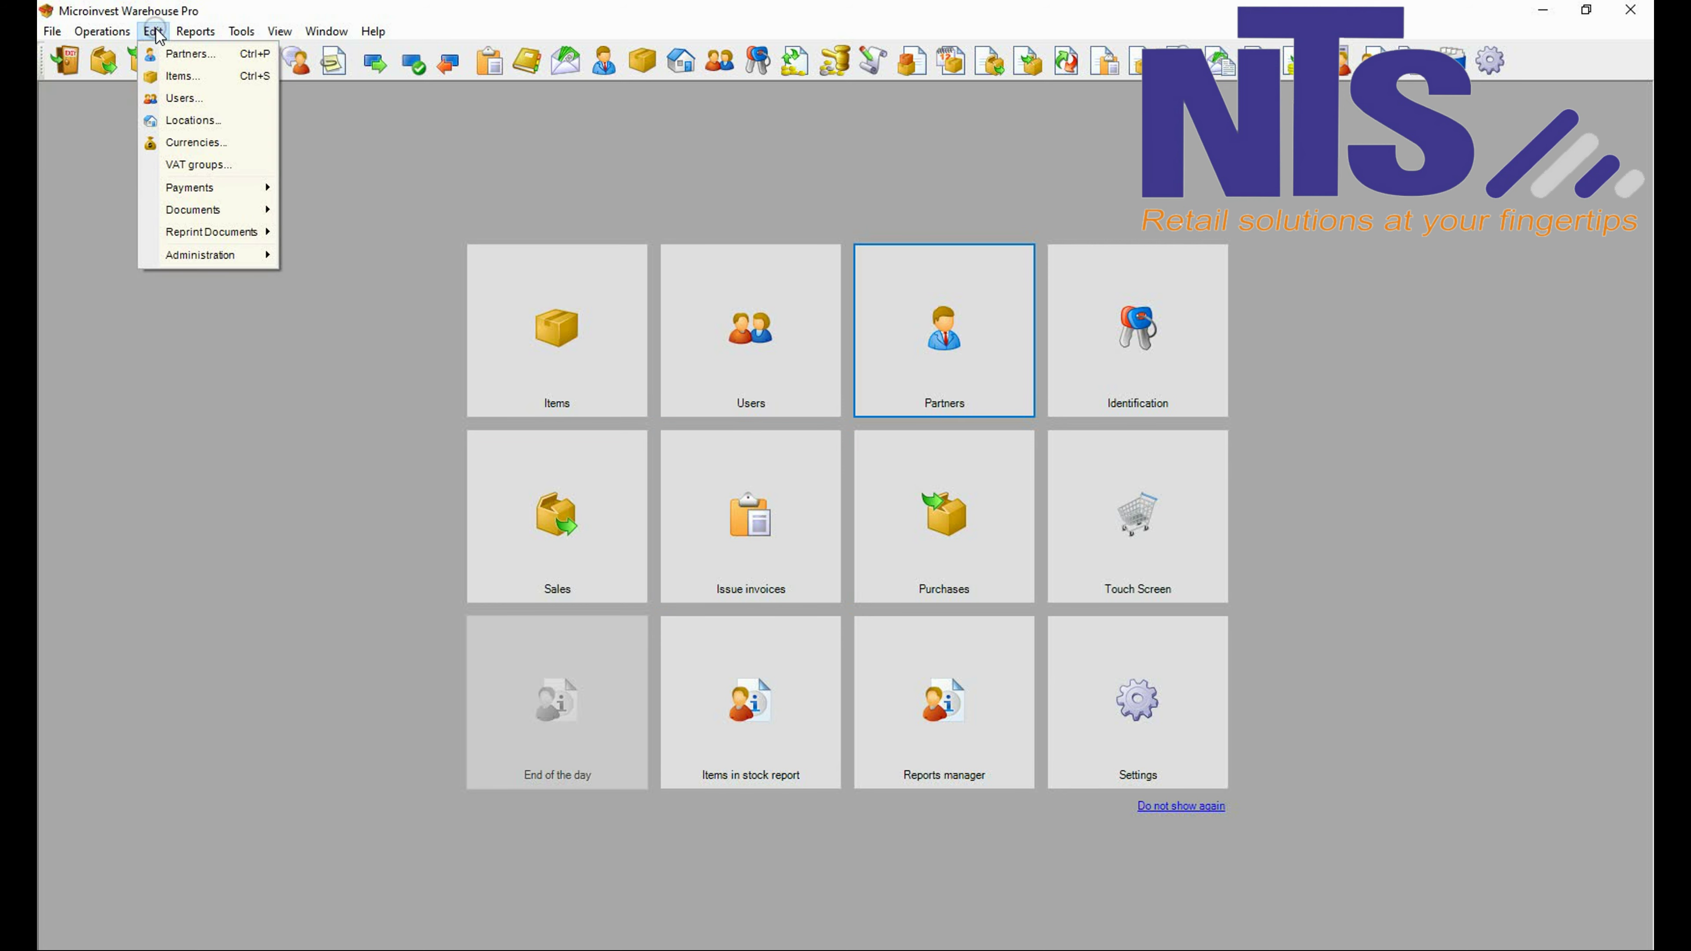
click(175, 56)
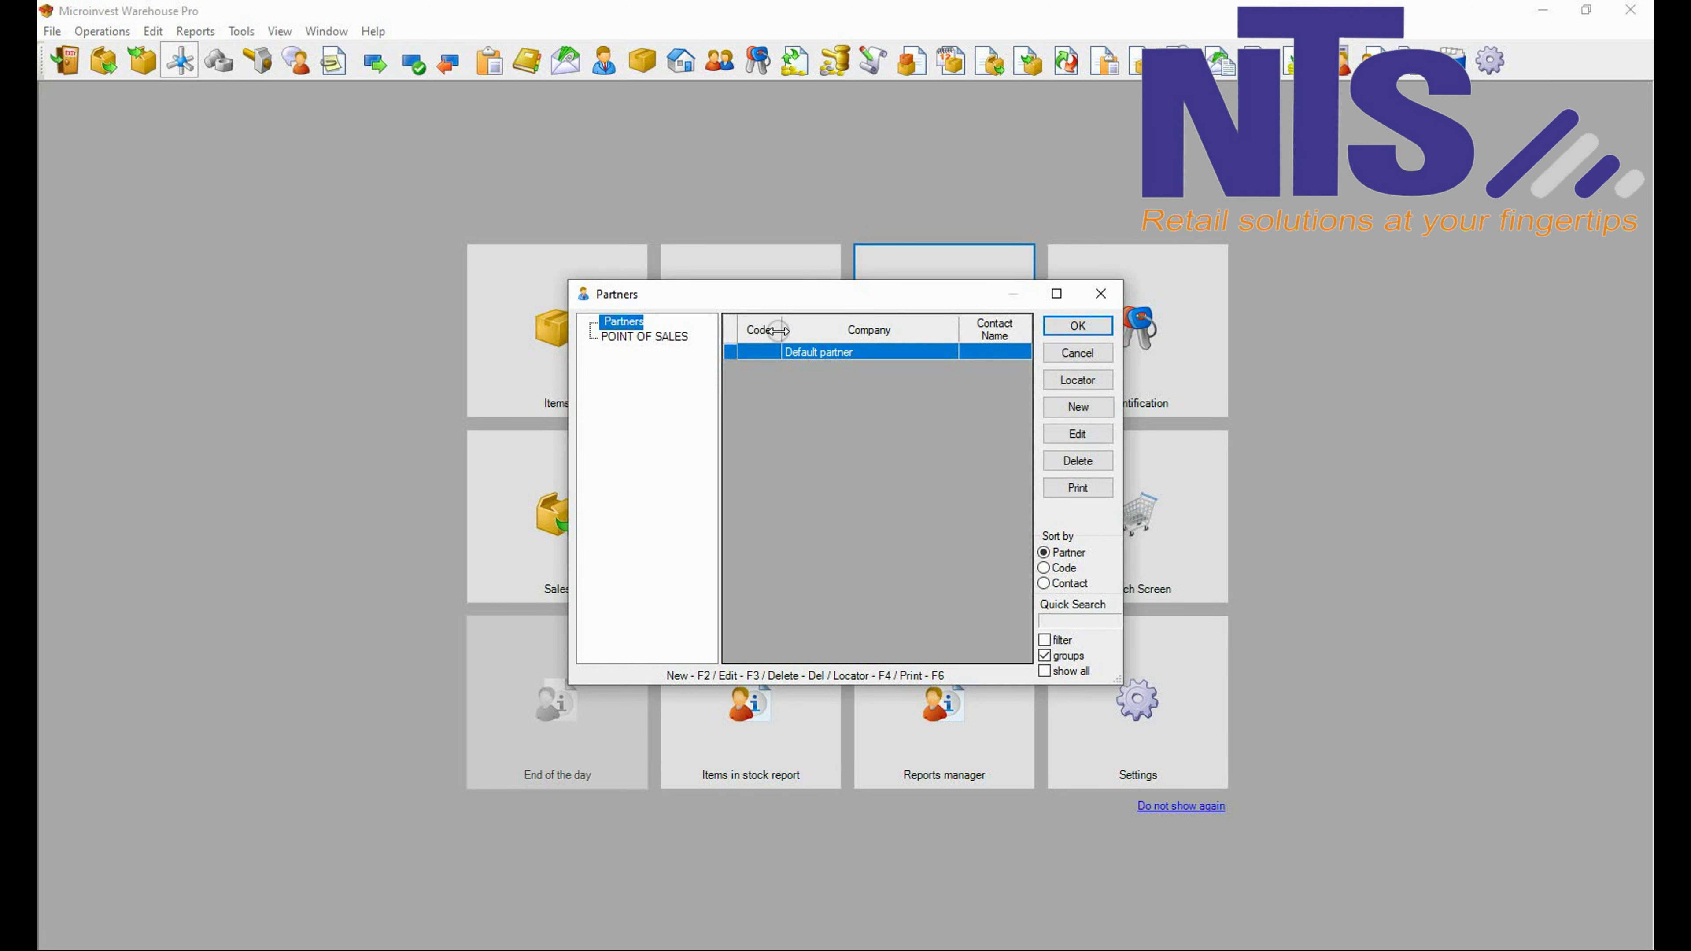
- Start a new partner with company SAB eg and state Enabled
click(1079, 407)
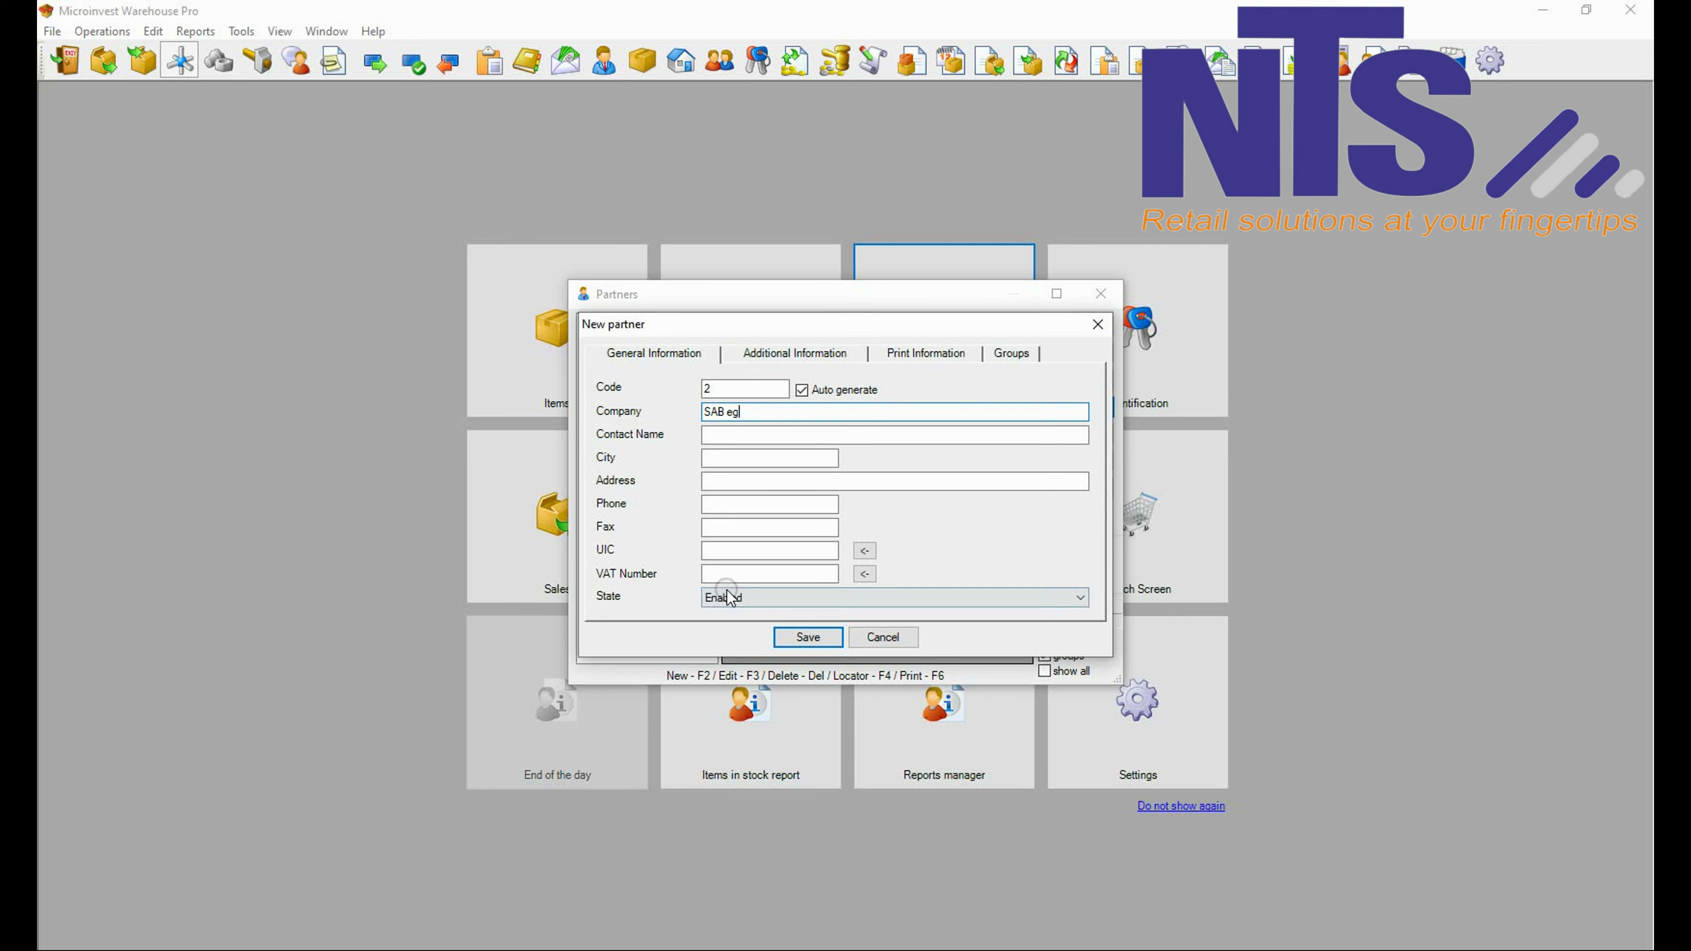
click(748, 598)
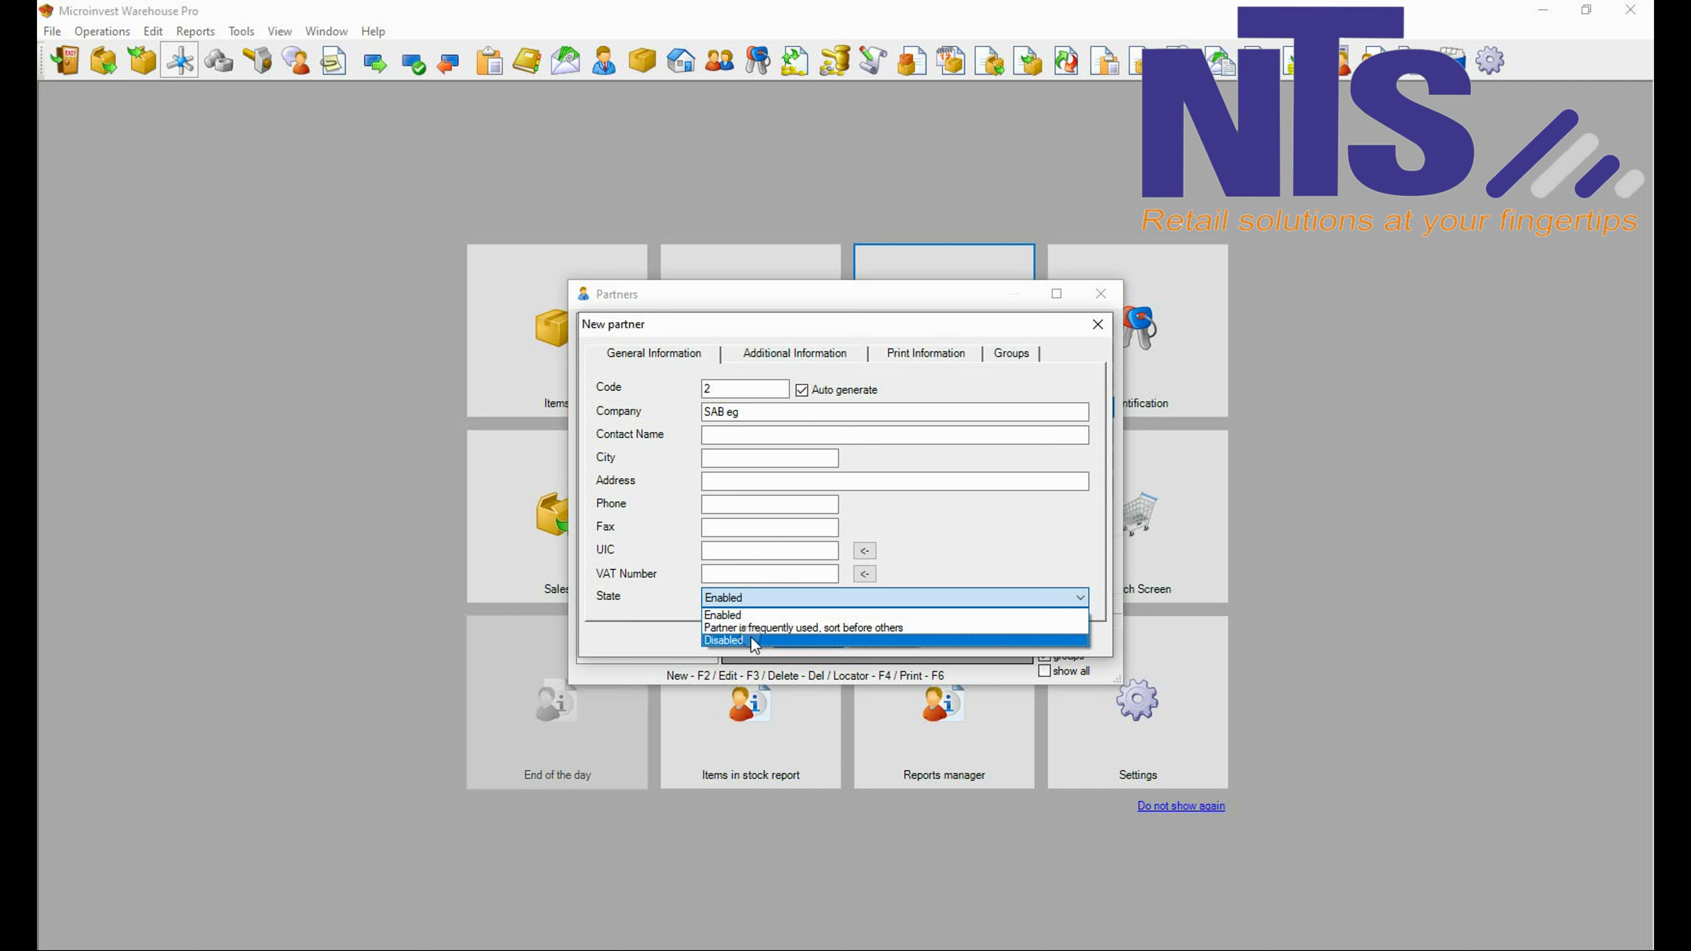
click(761, 616)
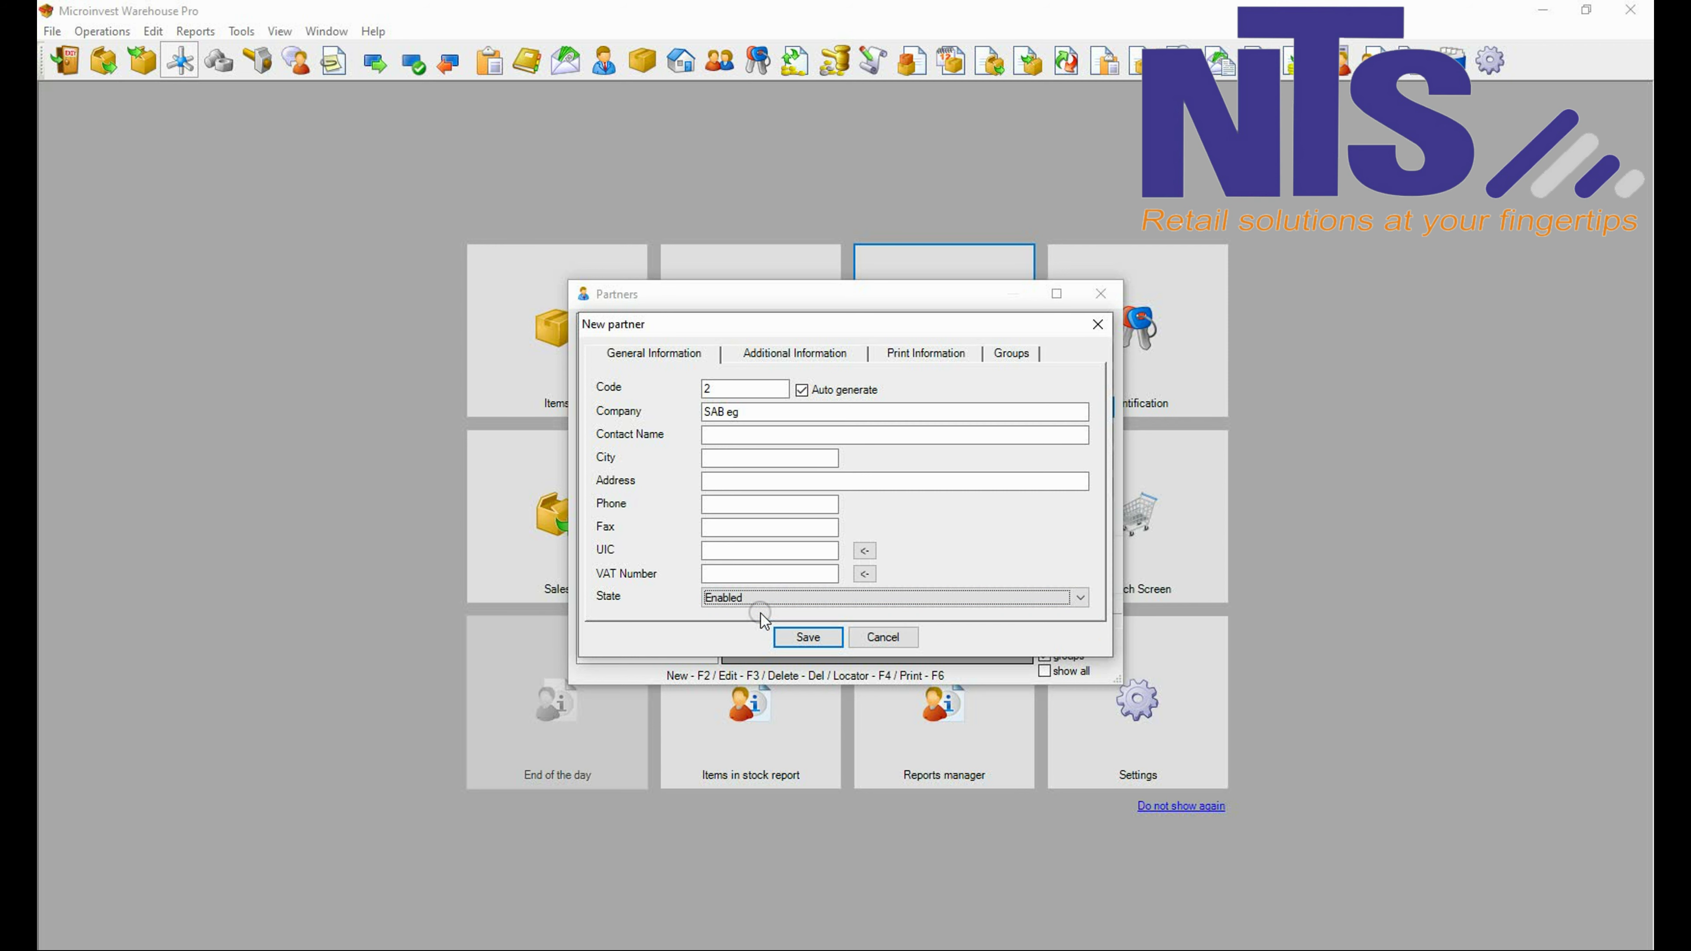
- Give SAB eg the Retail price group and Supplier type, then check its print information
click(830, 352)
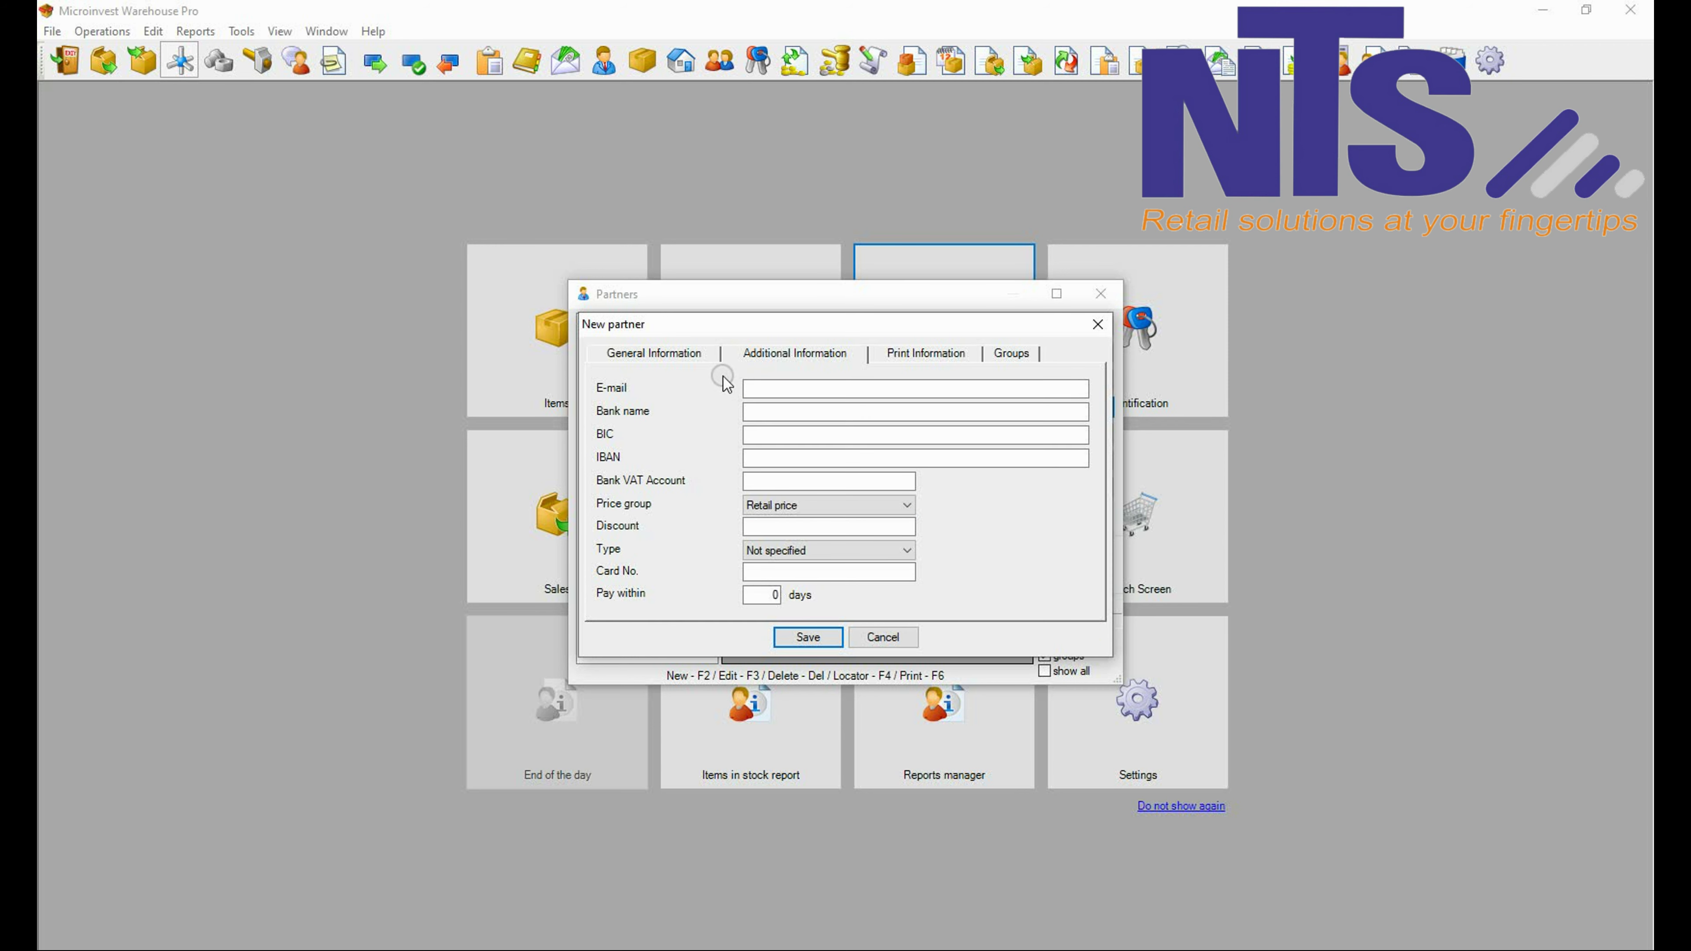
click(773, 505)
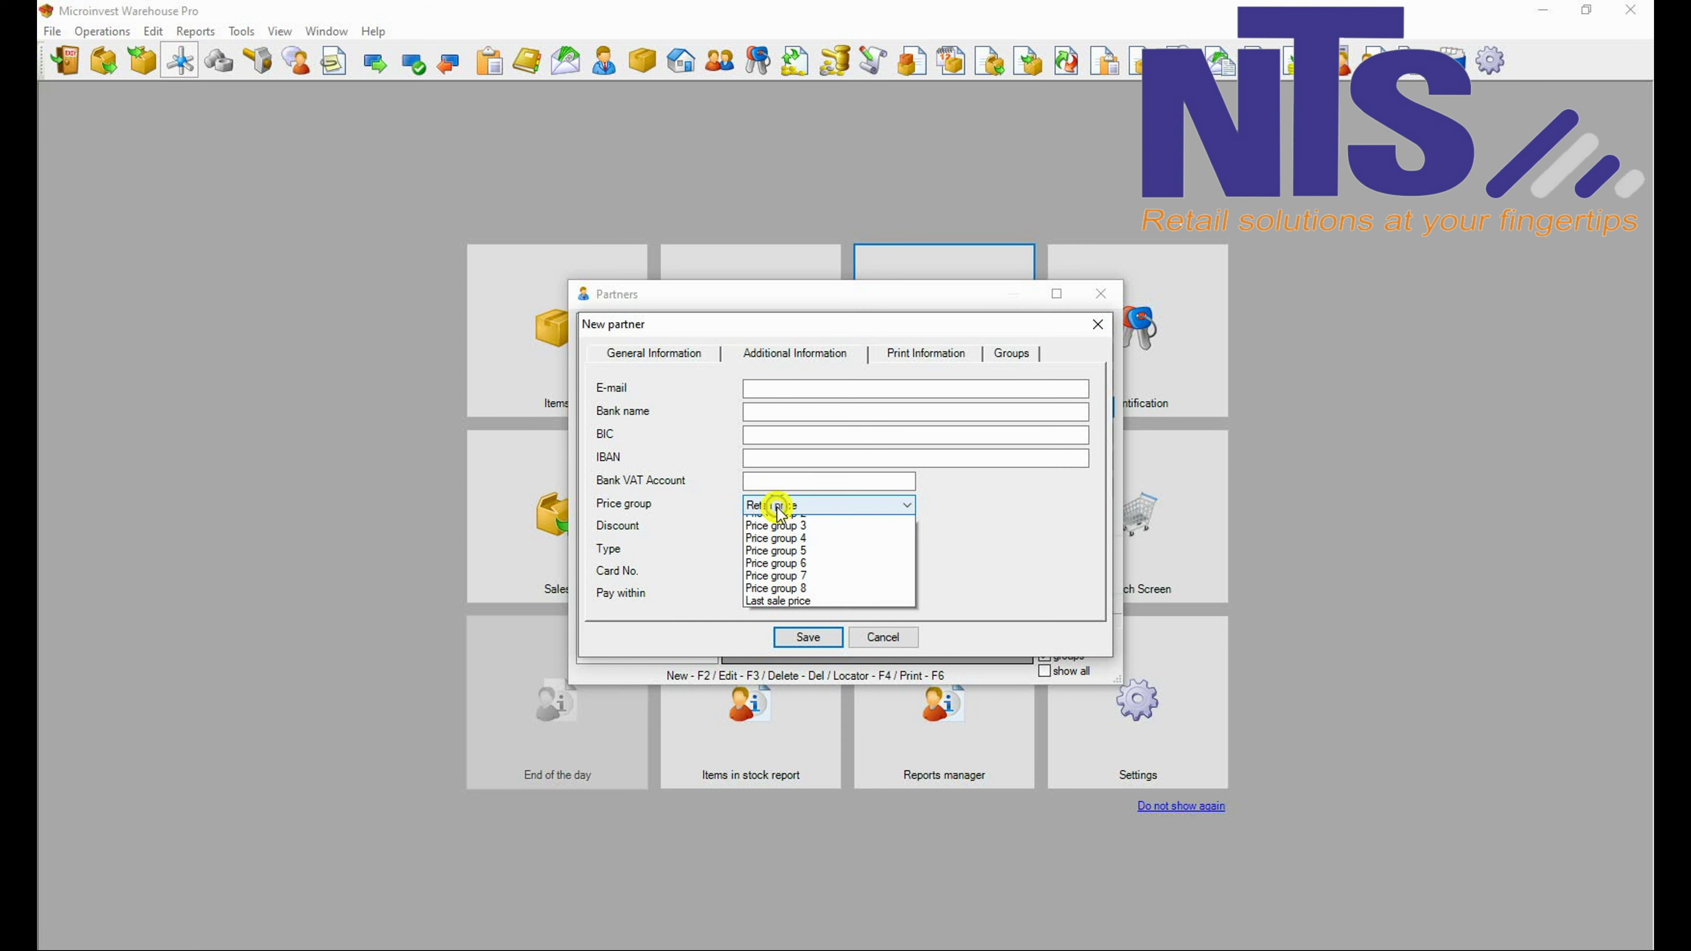
click(777, 536)
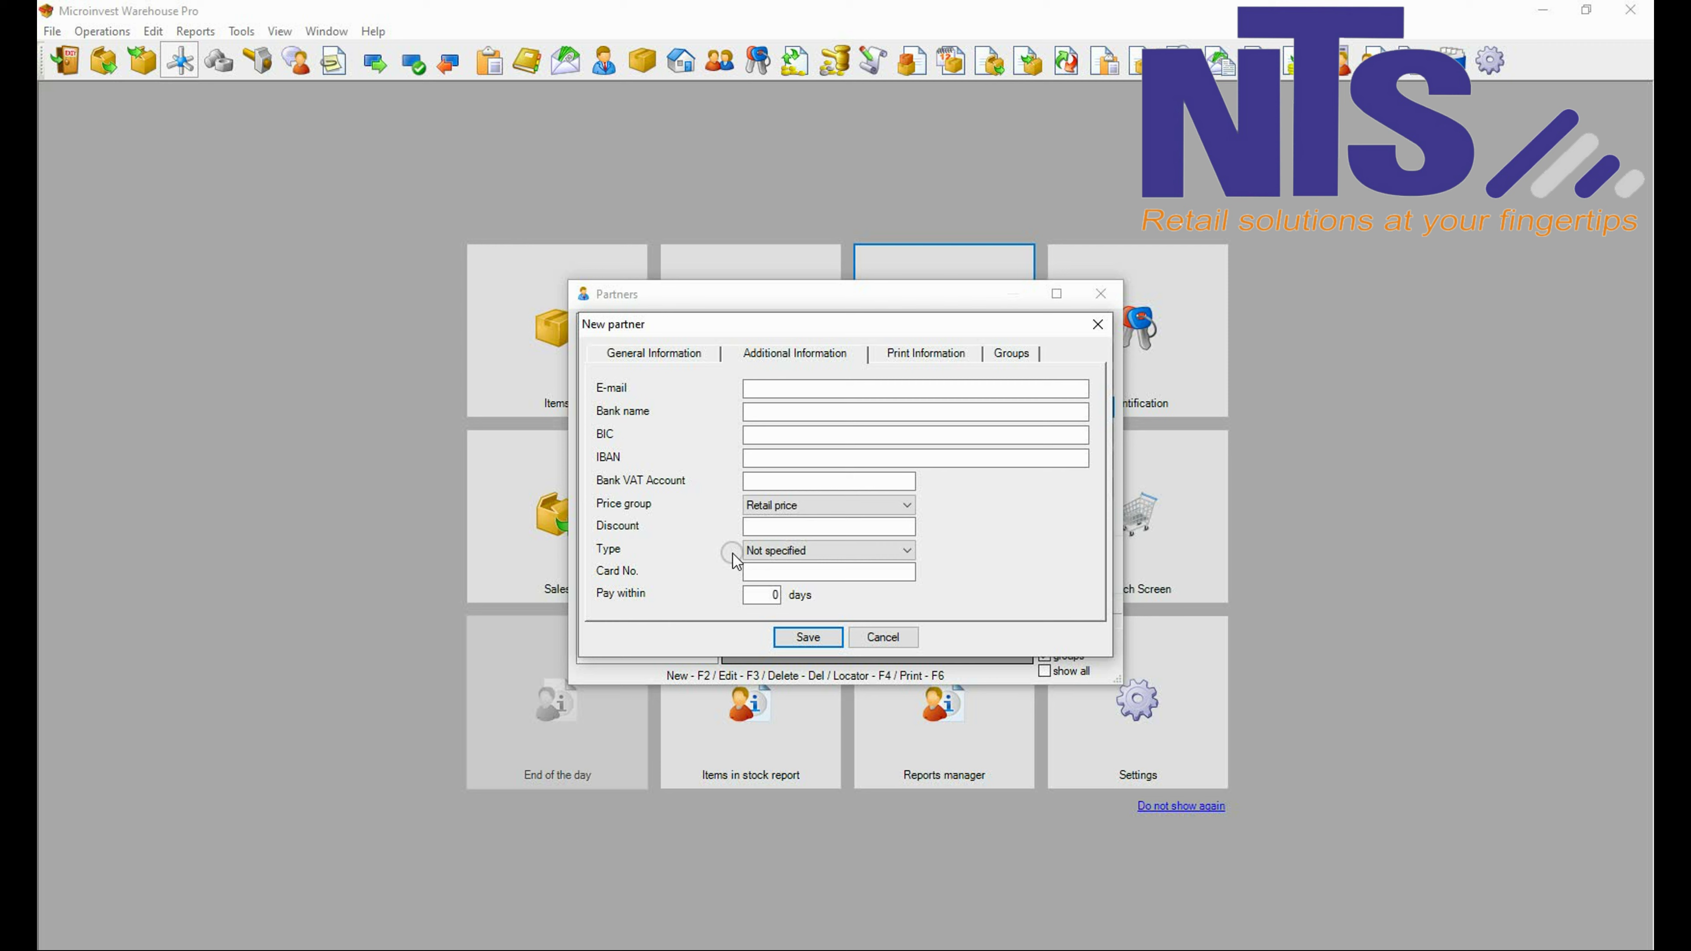
click(828, 552)
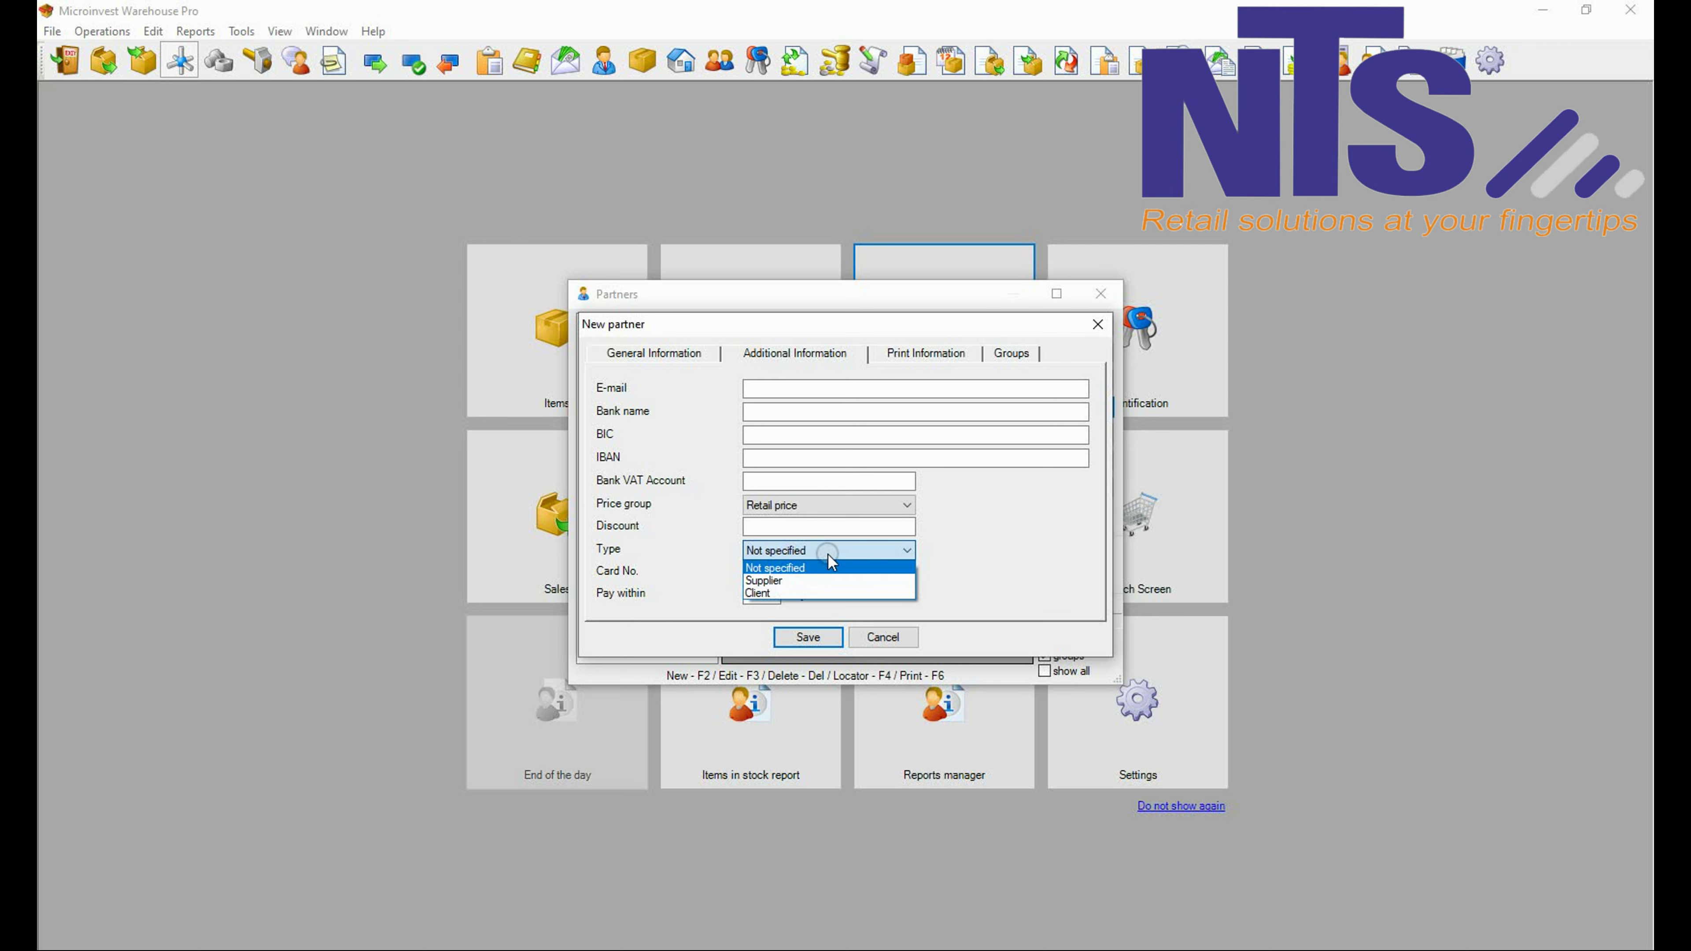
click(809, 578)
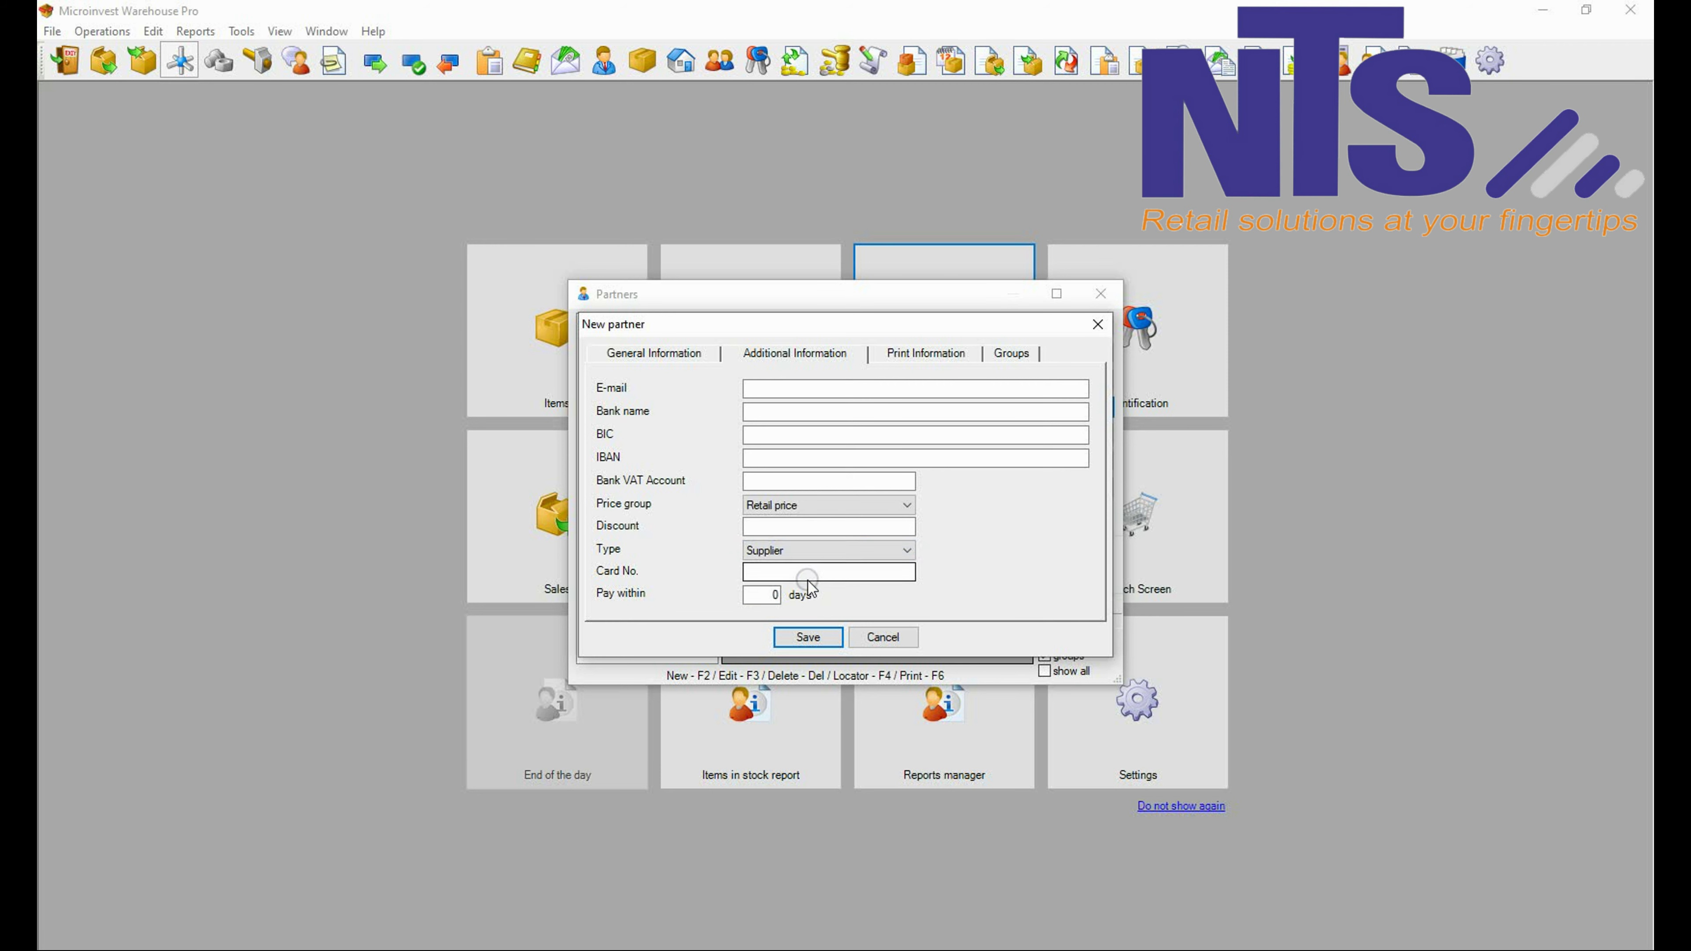
click(916, 354)
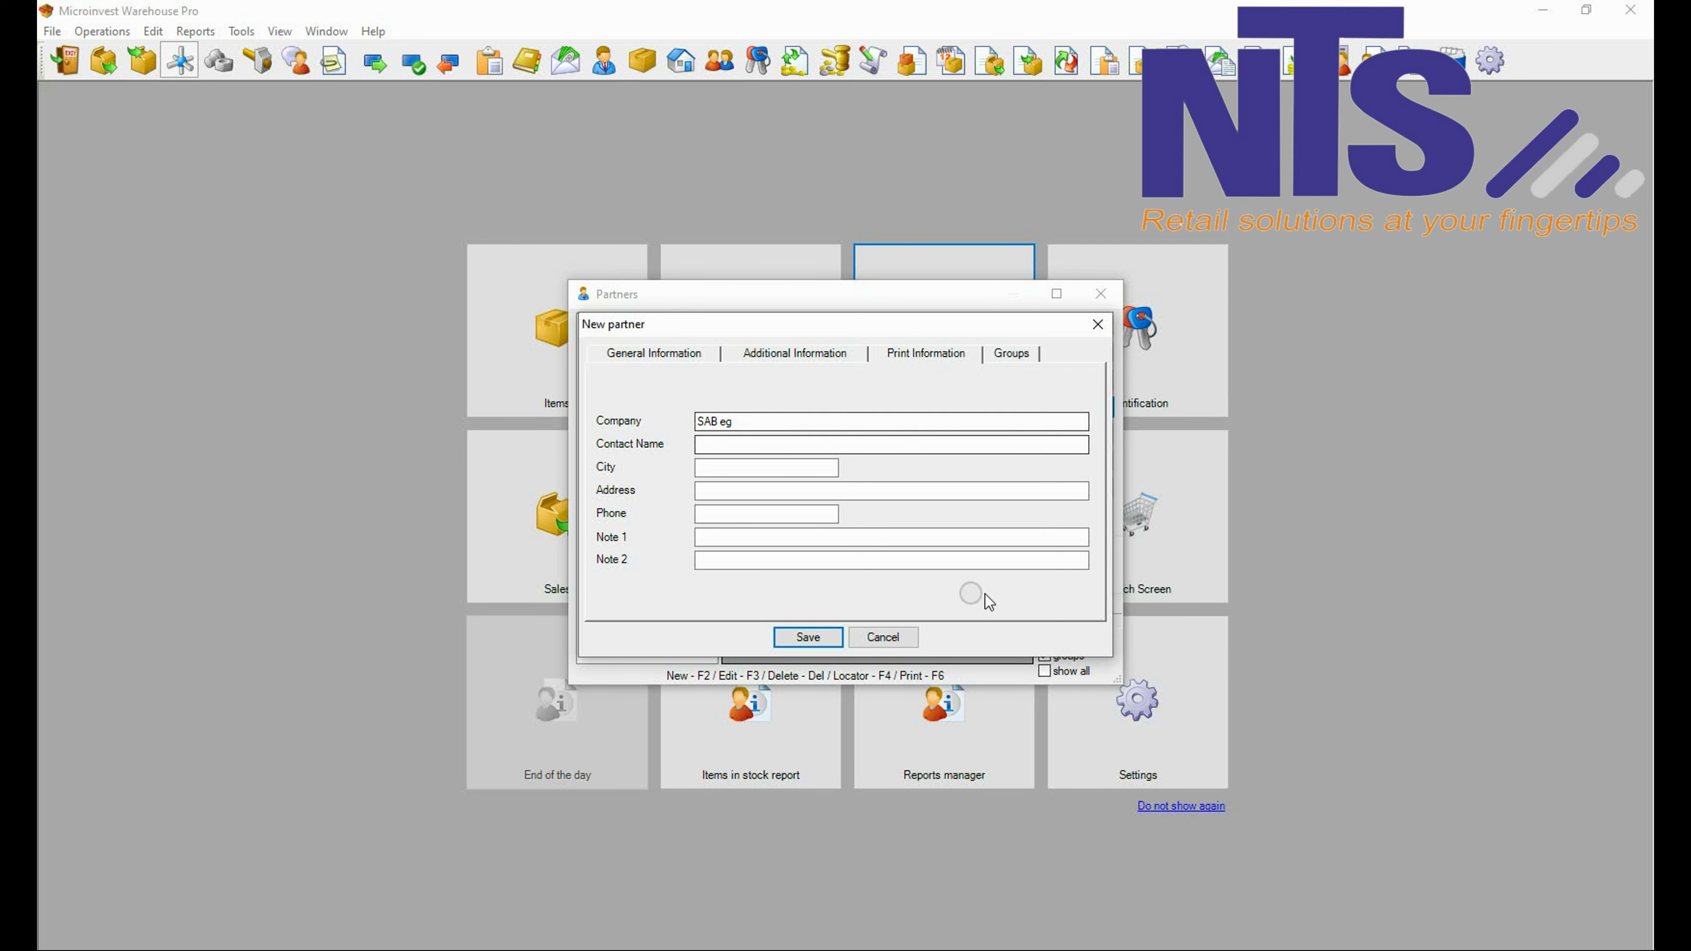
click(752, 531)
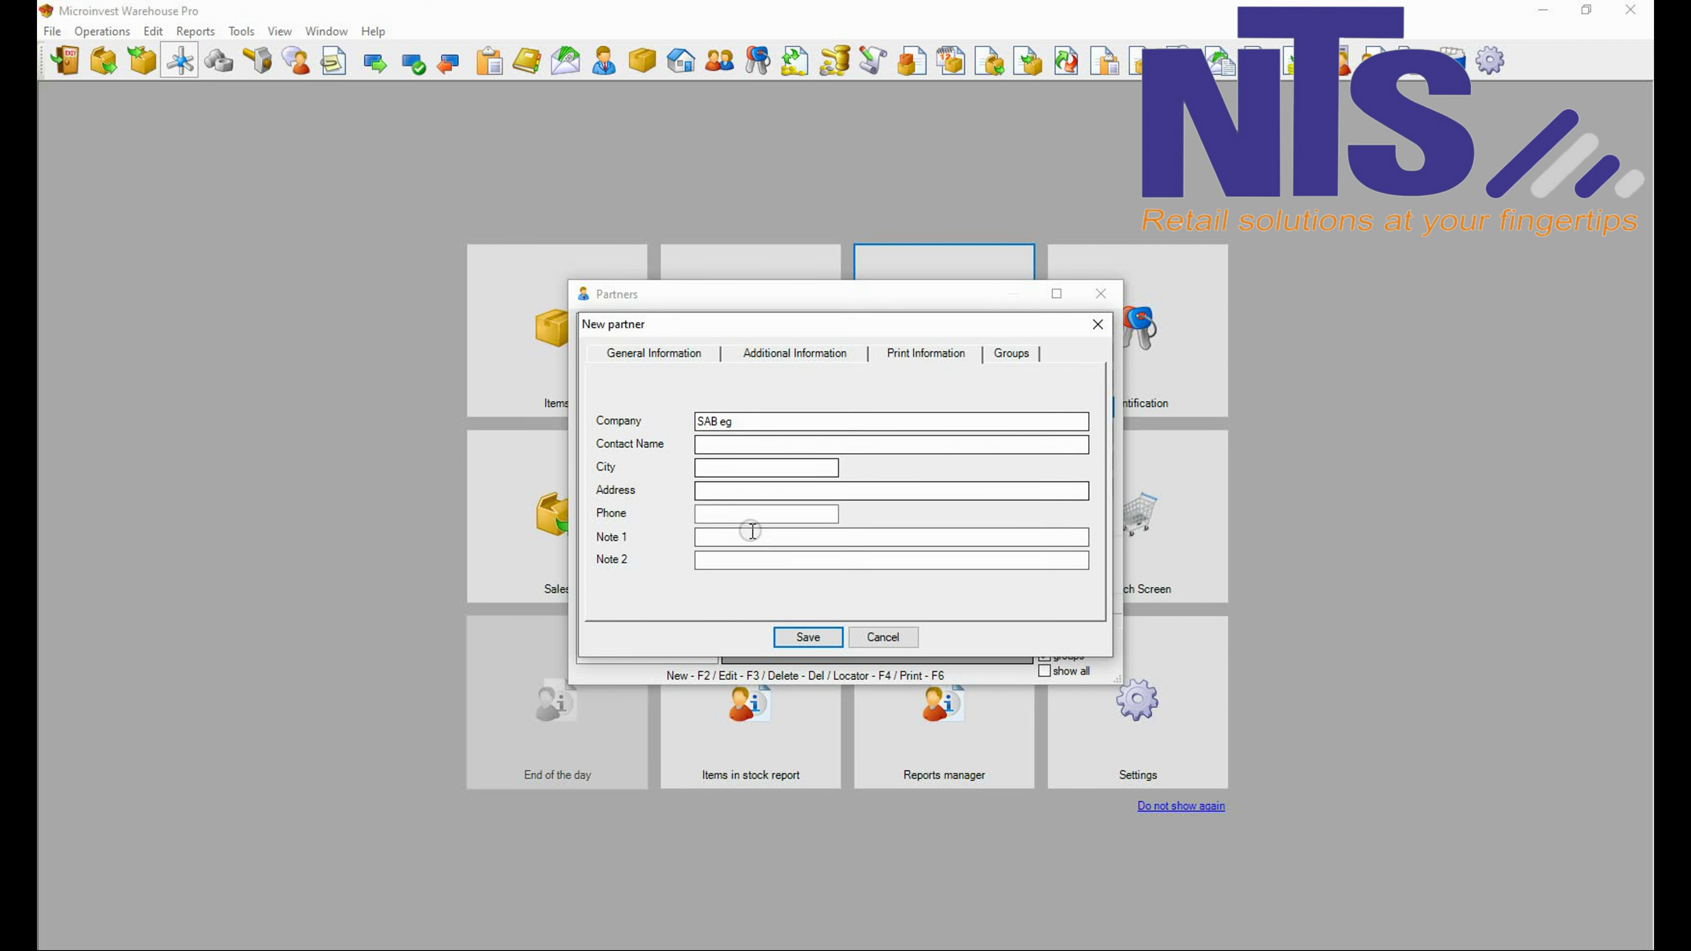
- Assign SAB eg to a new SUPPLIERS partner group and save the partner
click(1010, 360)
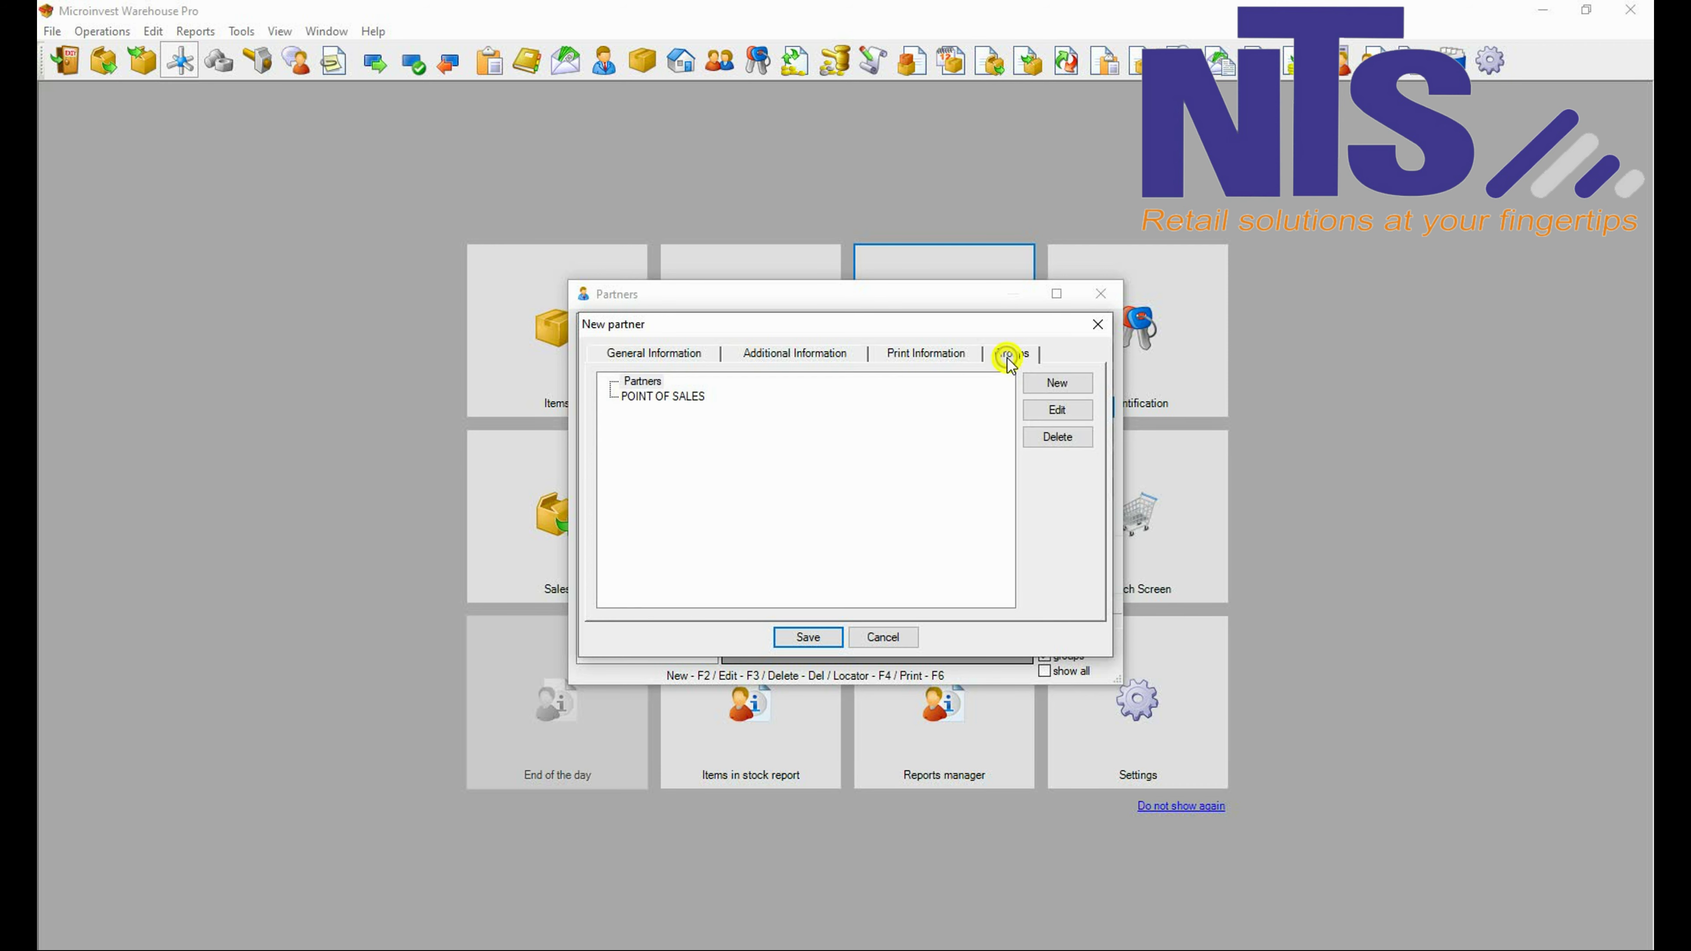
click(1055, 385)
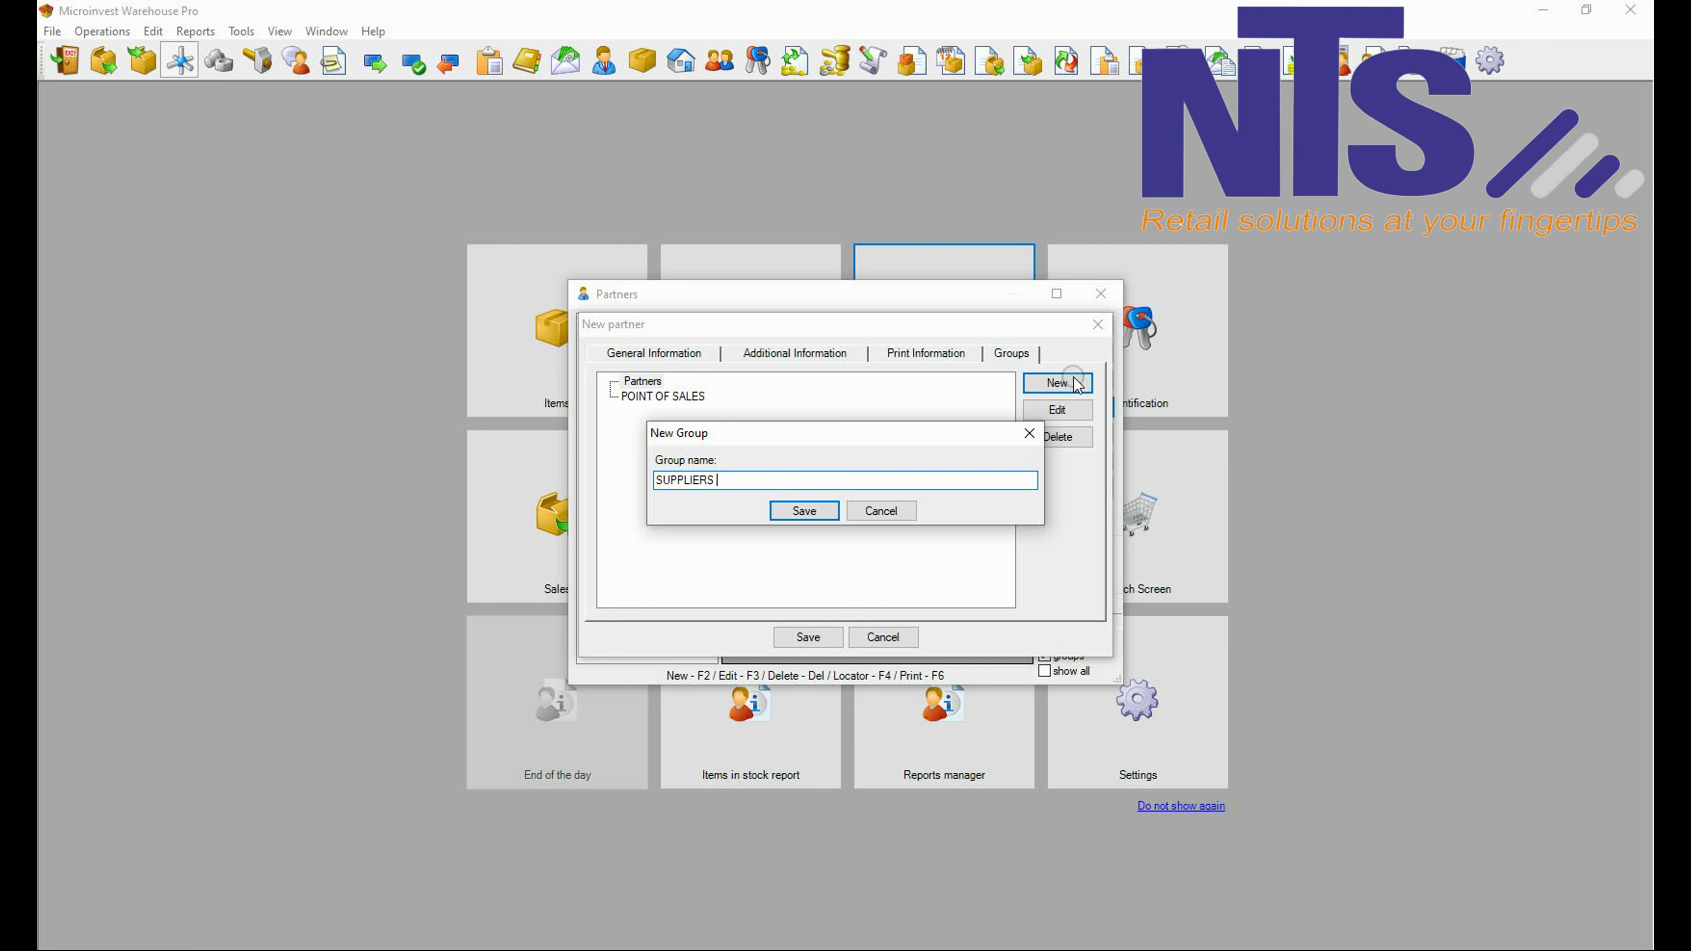
key(Return)
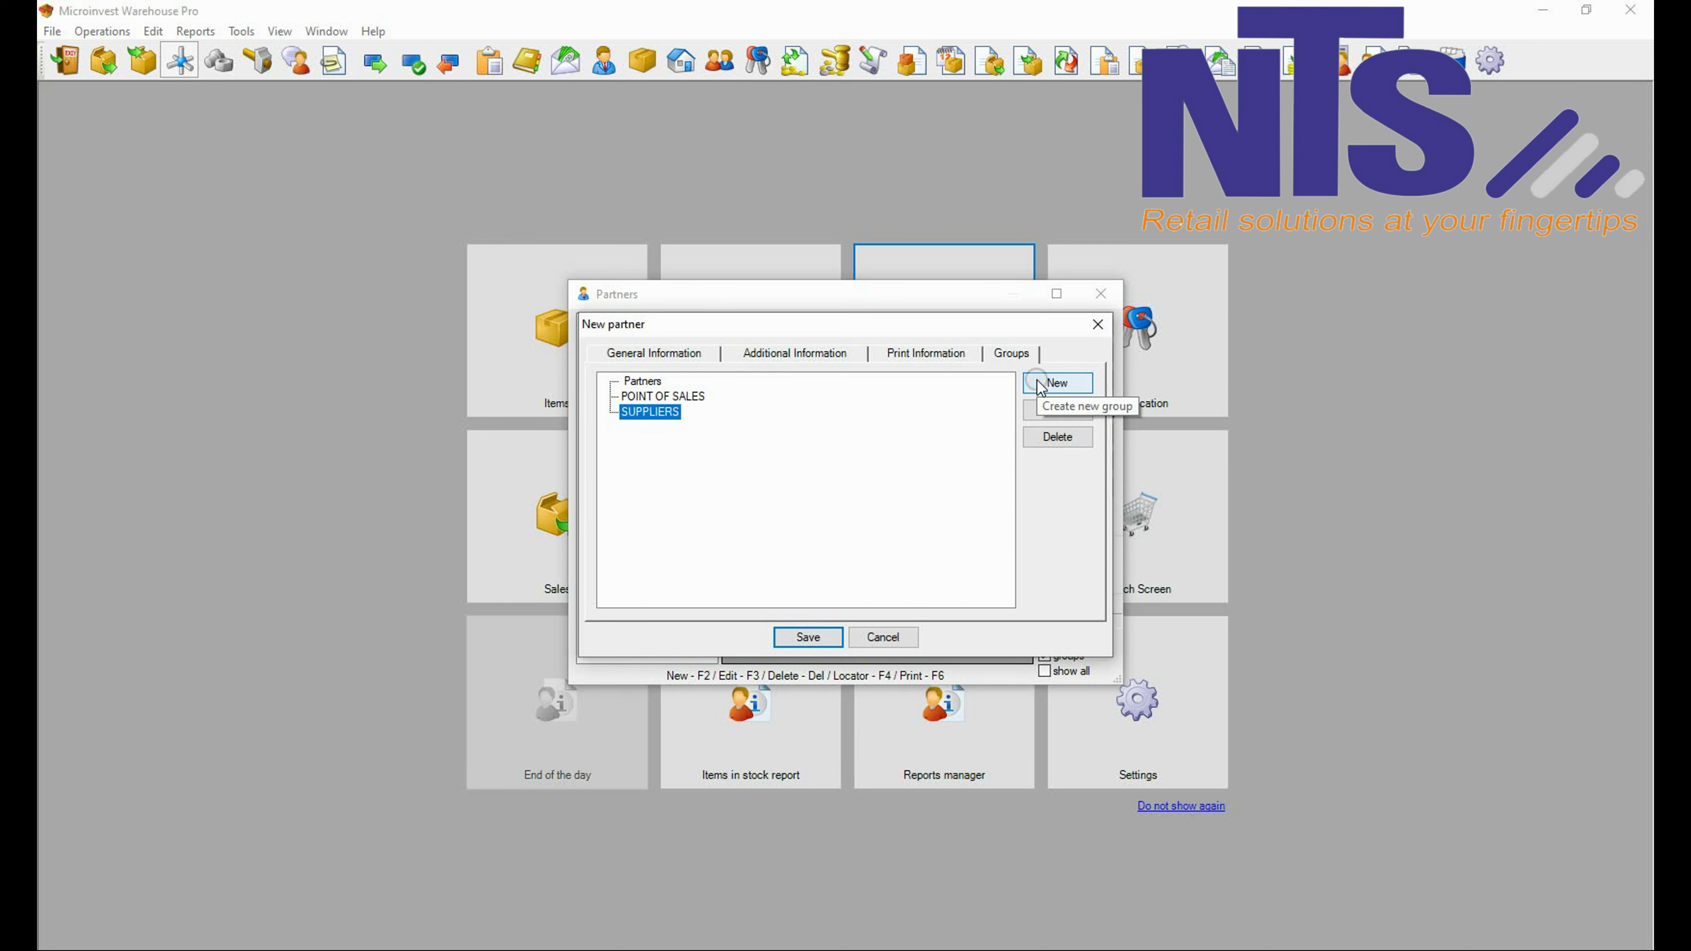
click(808, 638)
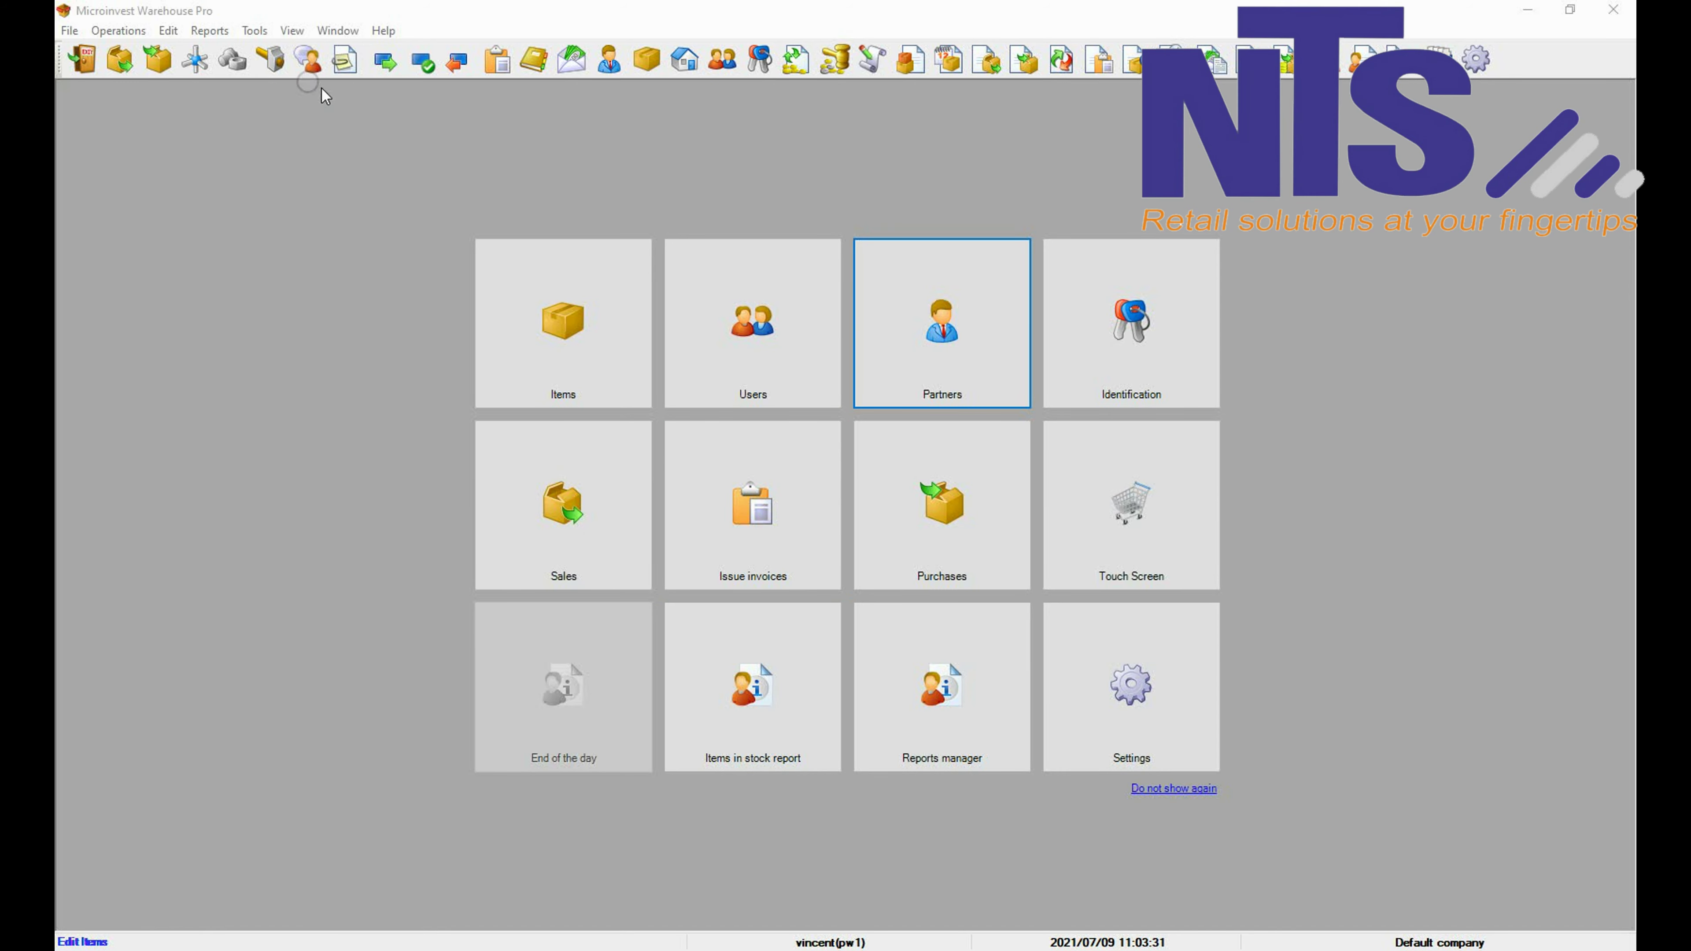
- Start a new purchase document with SAB eg as the supplier
click(118, 30)
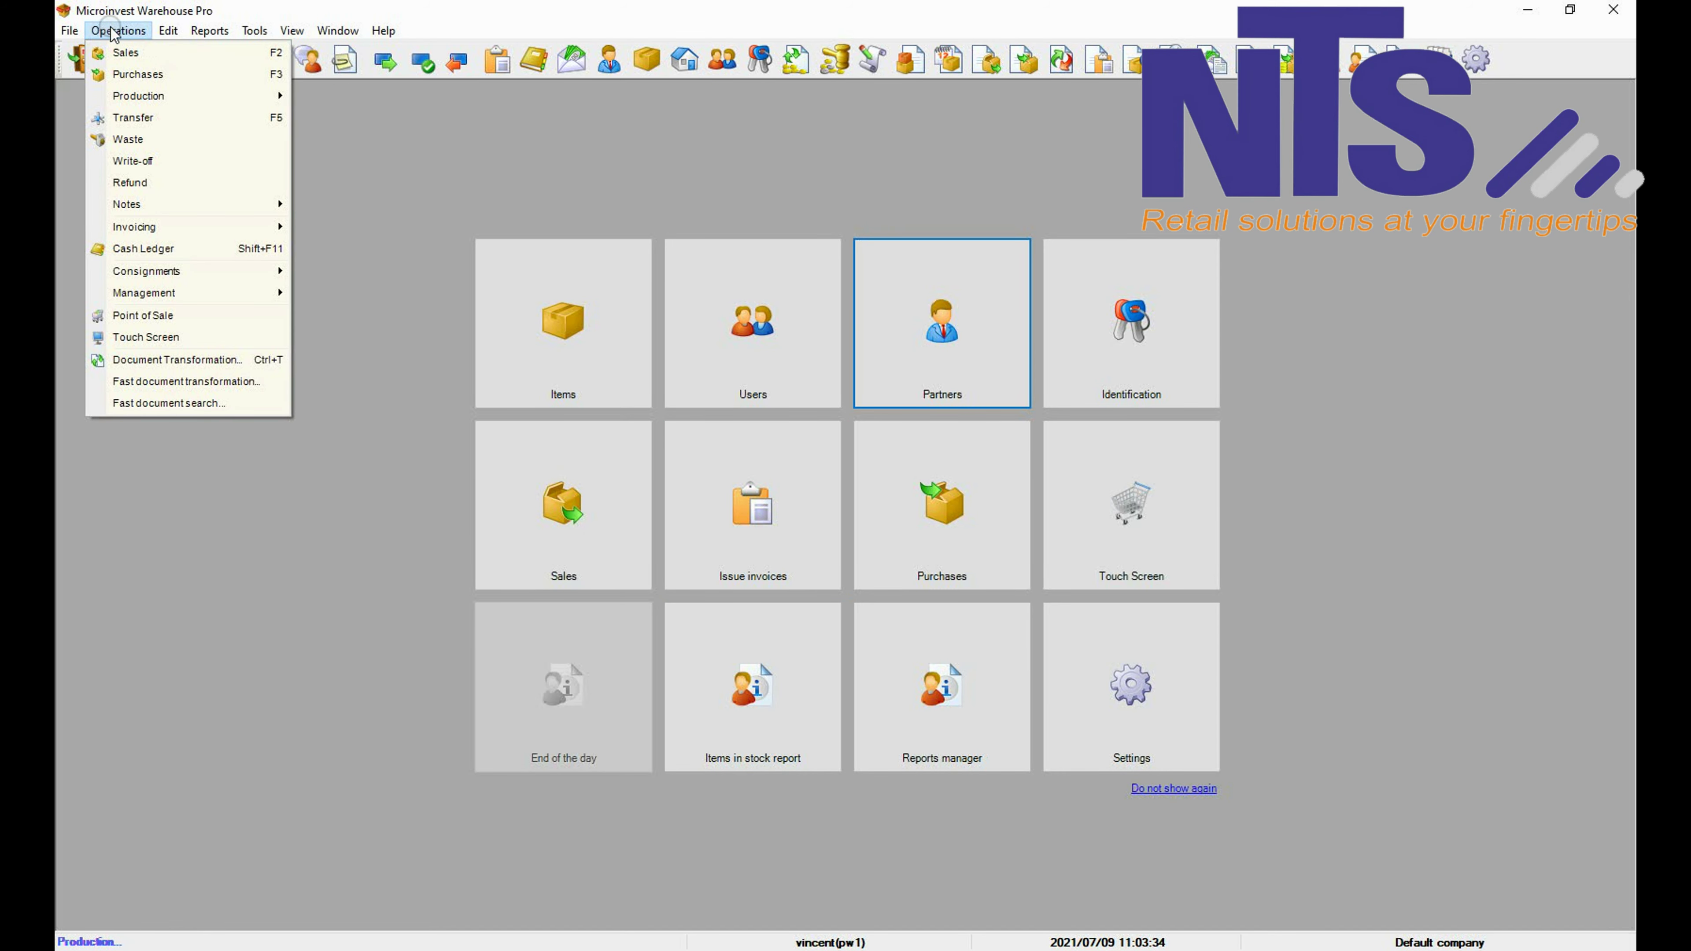
click(133, 77)
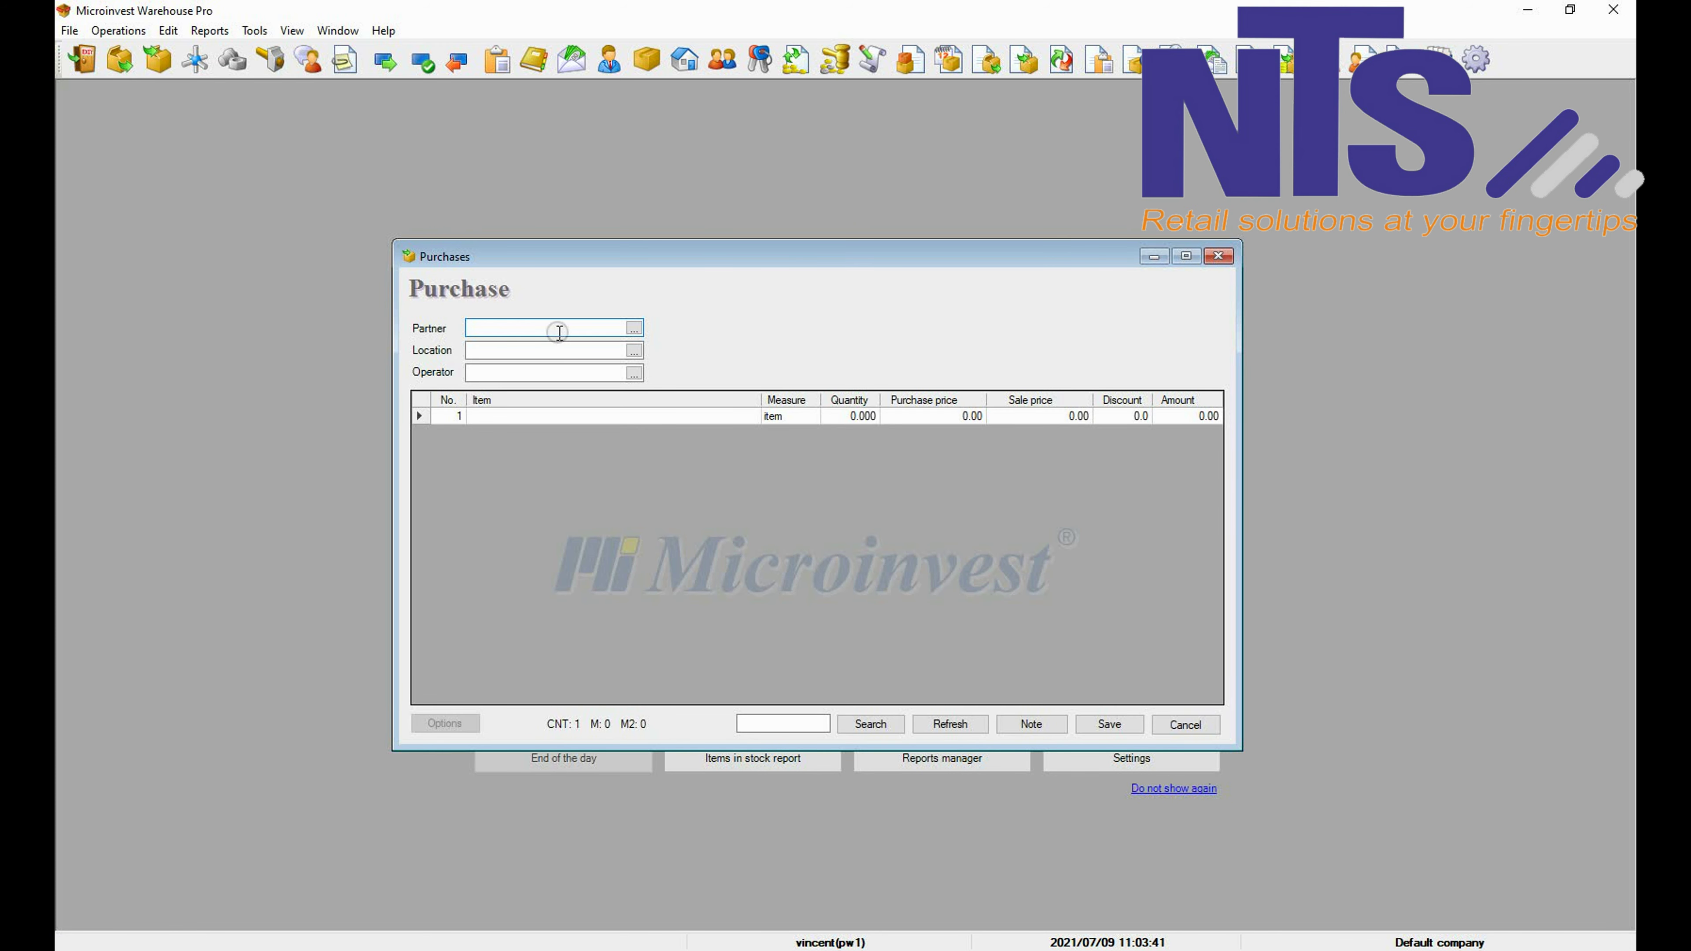
click(635, 328)
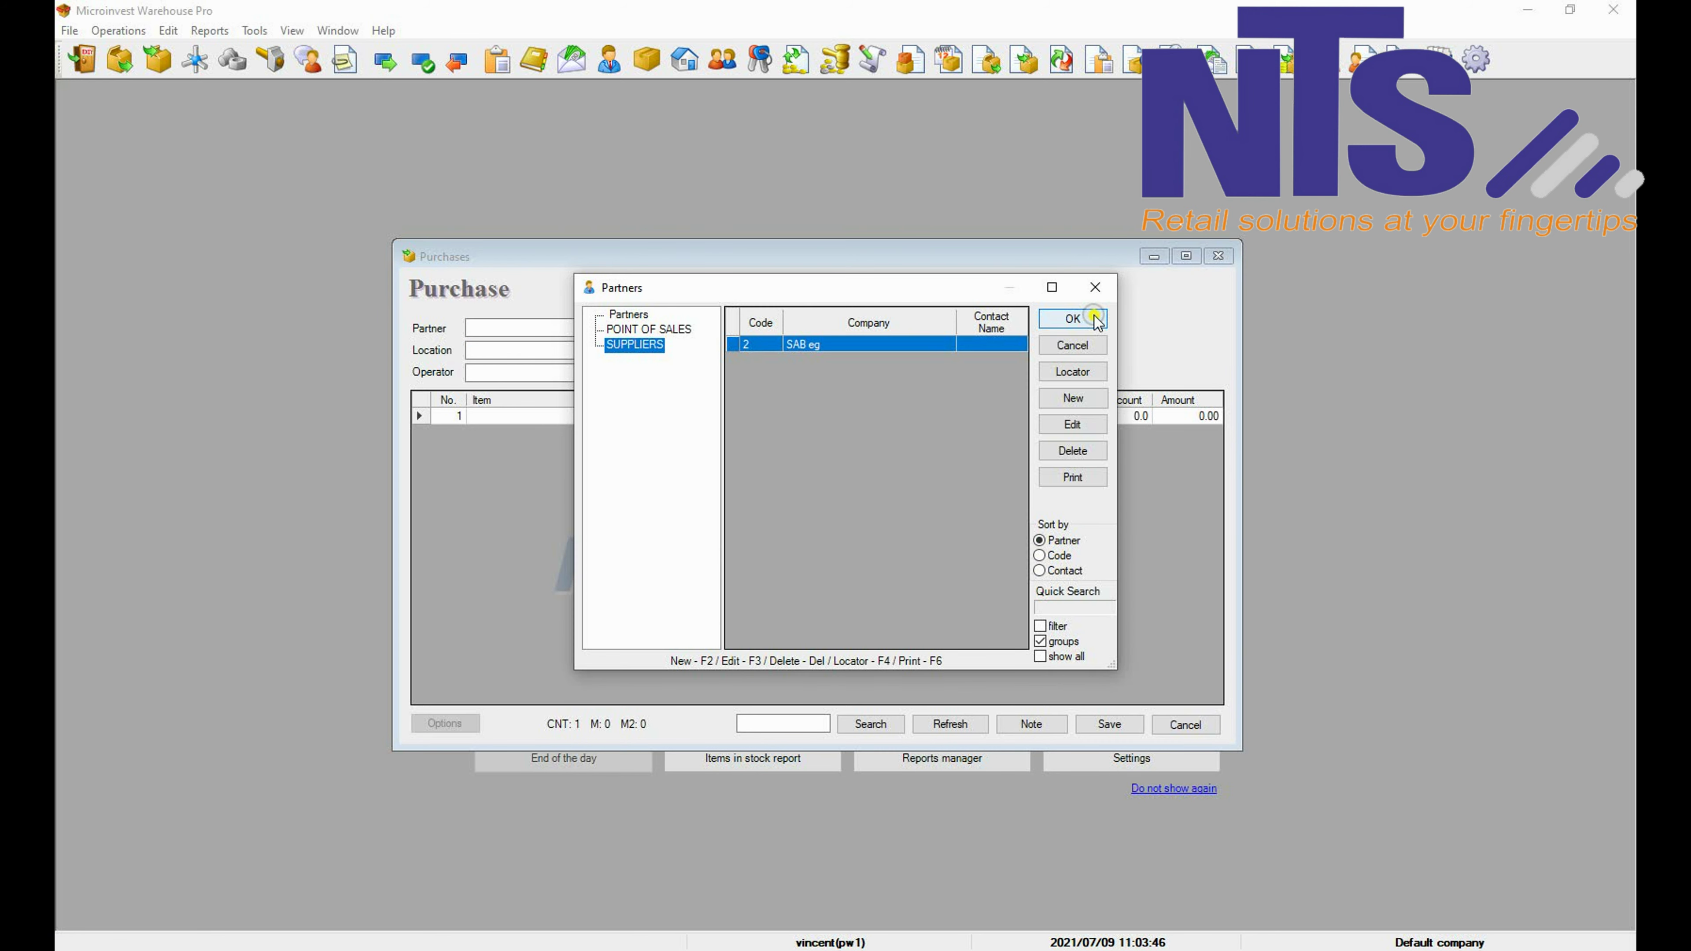
click(1072, 318)
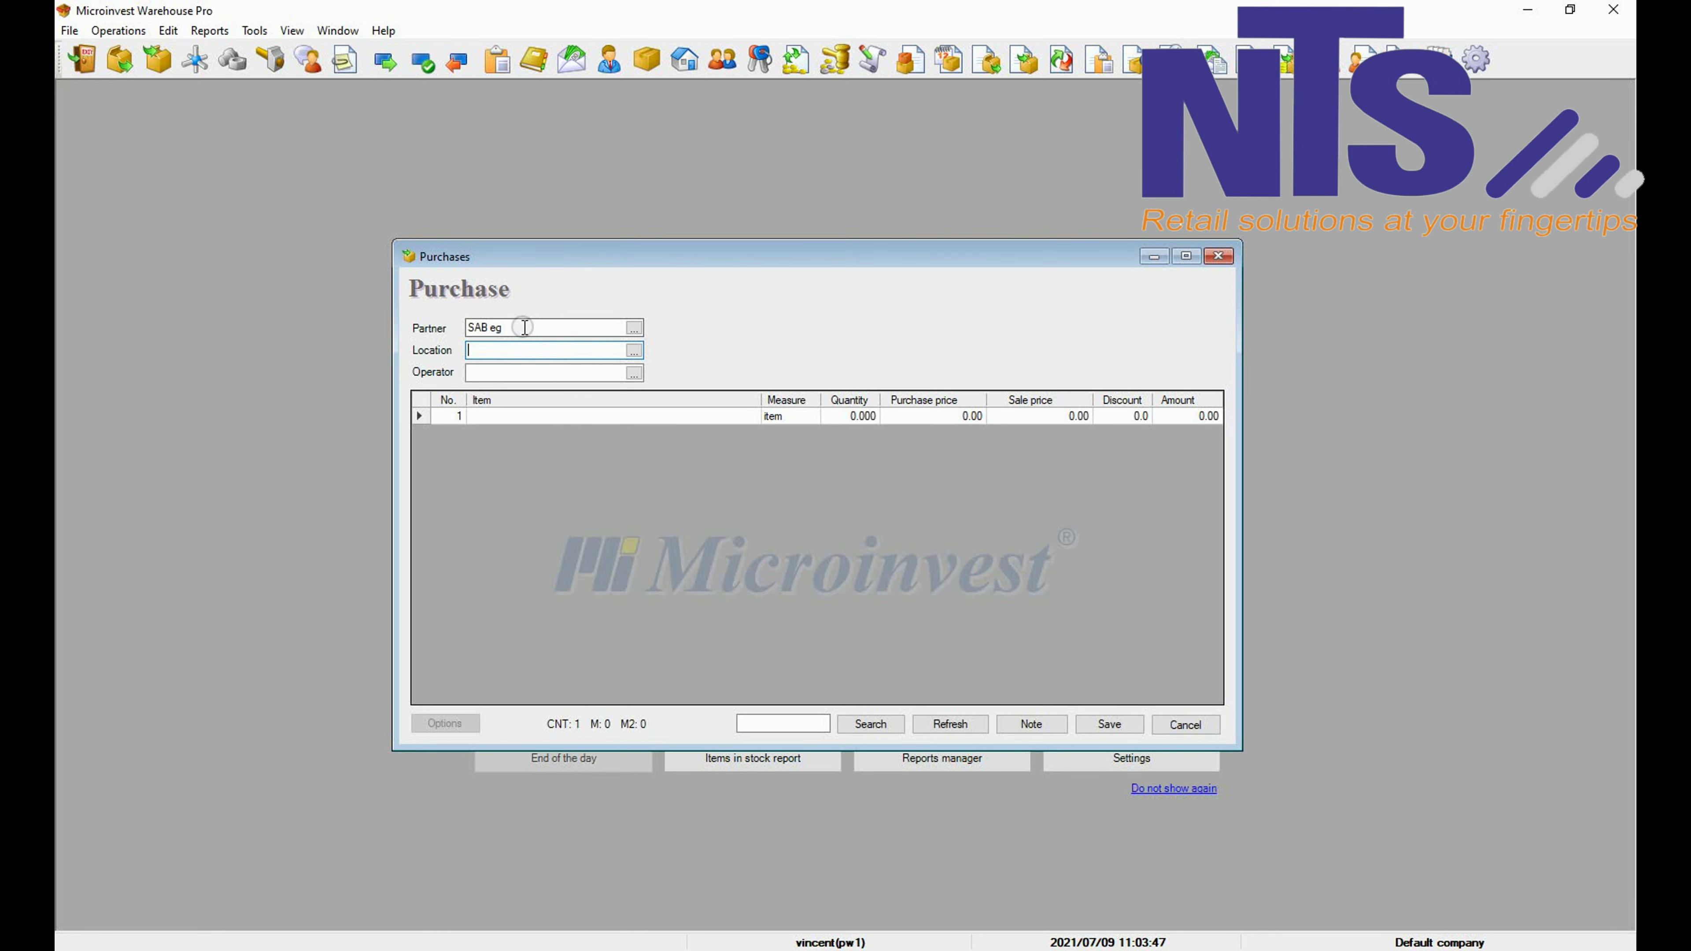
- Set the purchase location to Default location and the operator to the owner user
click(637, 354)
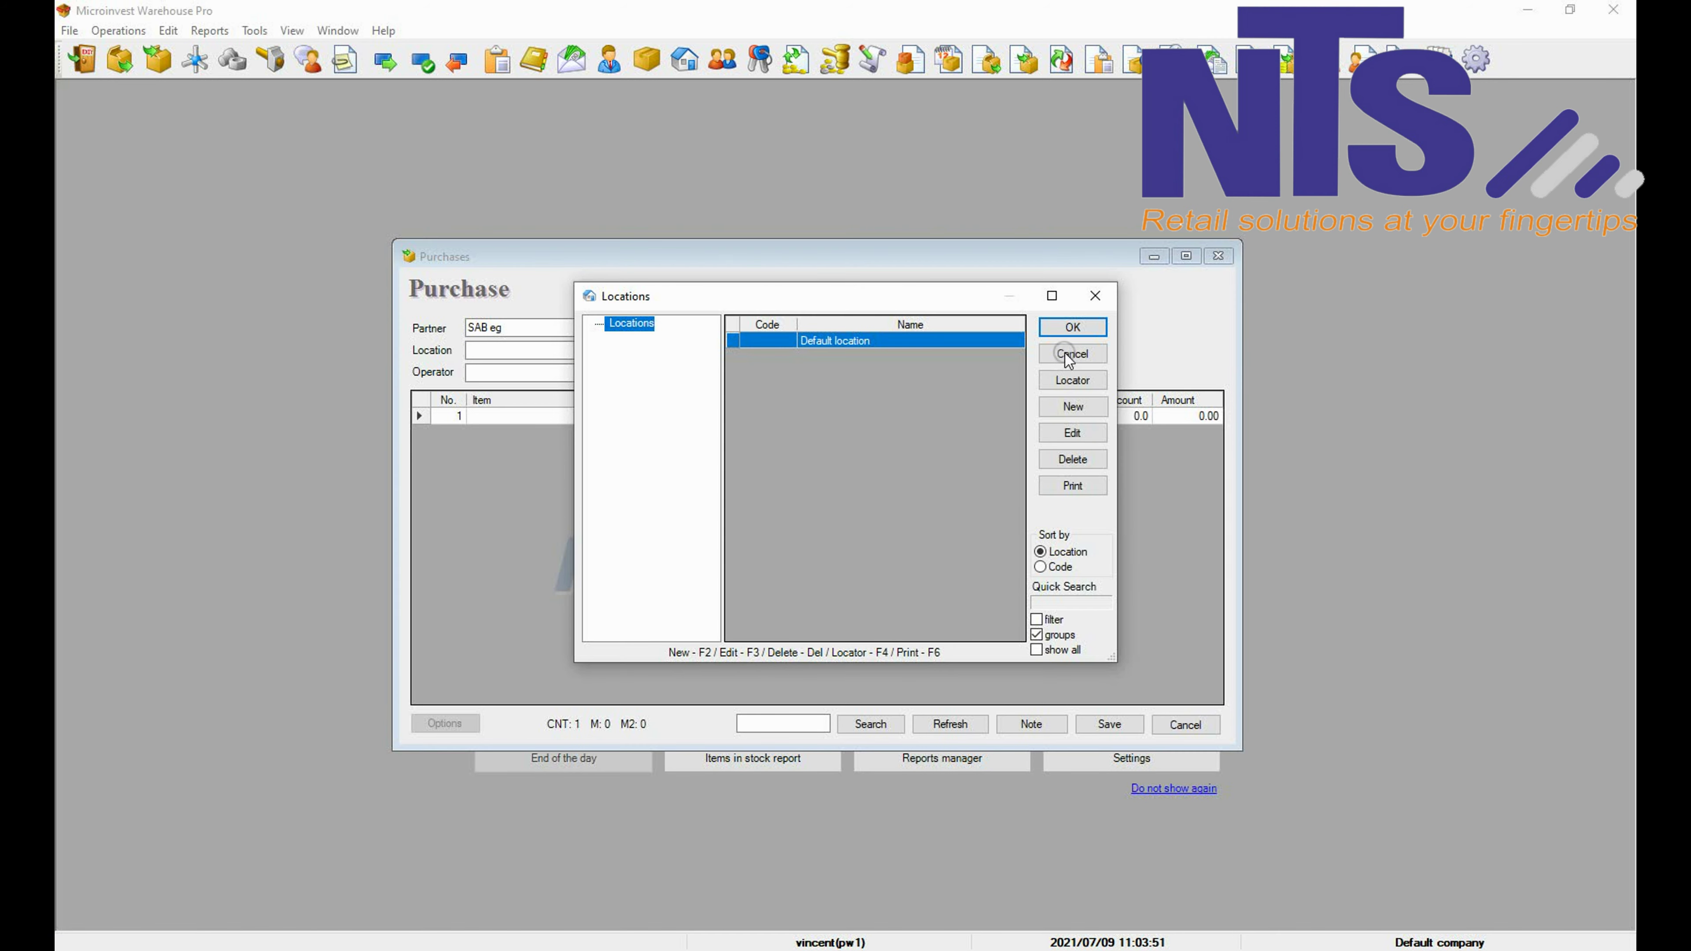
click(1081, 333)
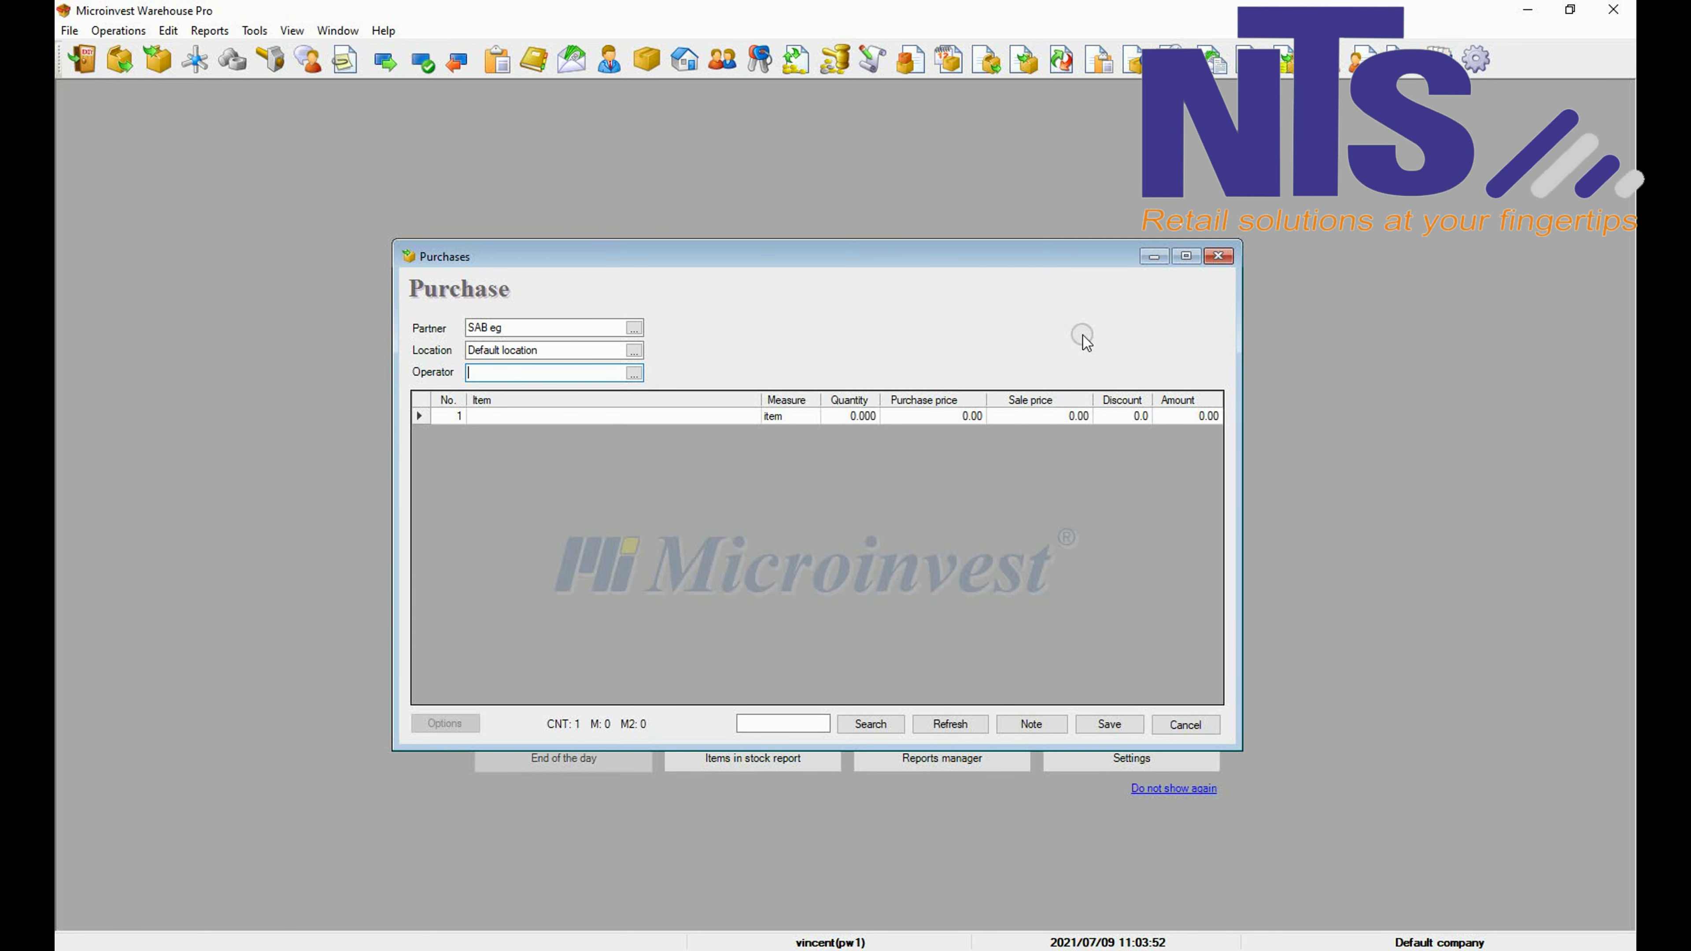
click(634, 373)
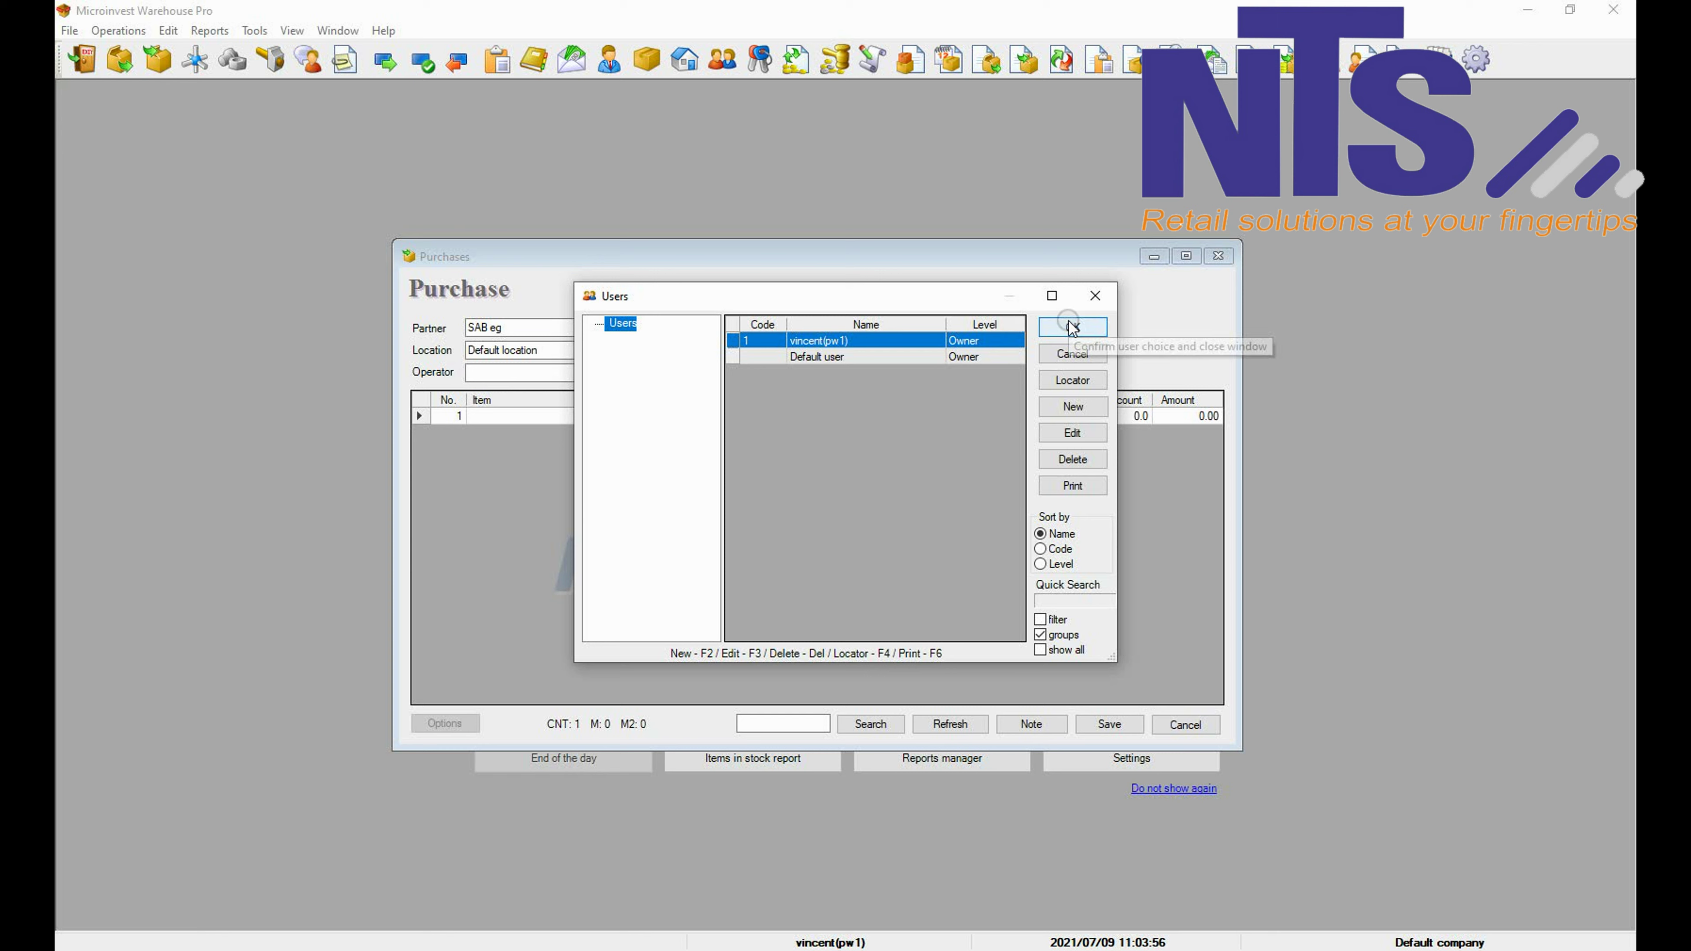
click(836, 341)
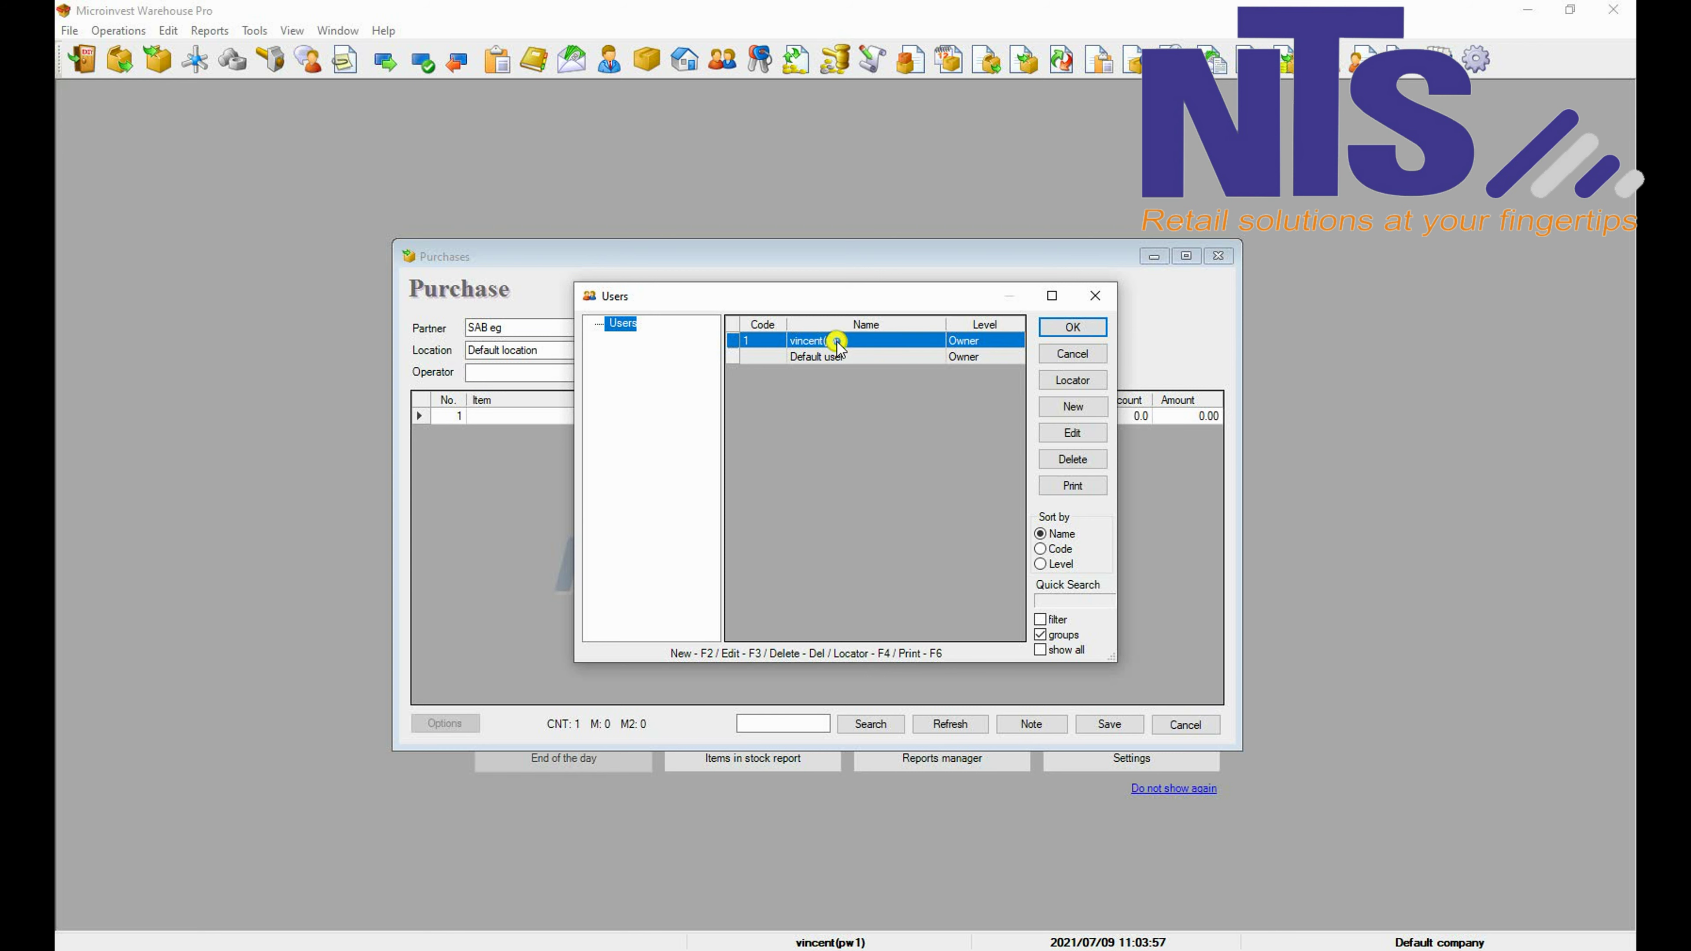
click(1073, 327)
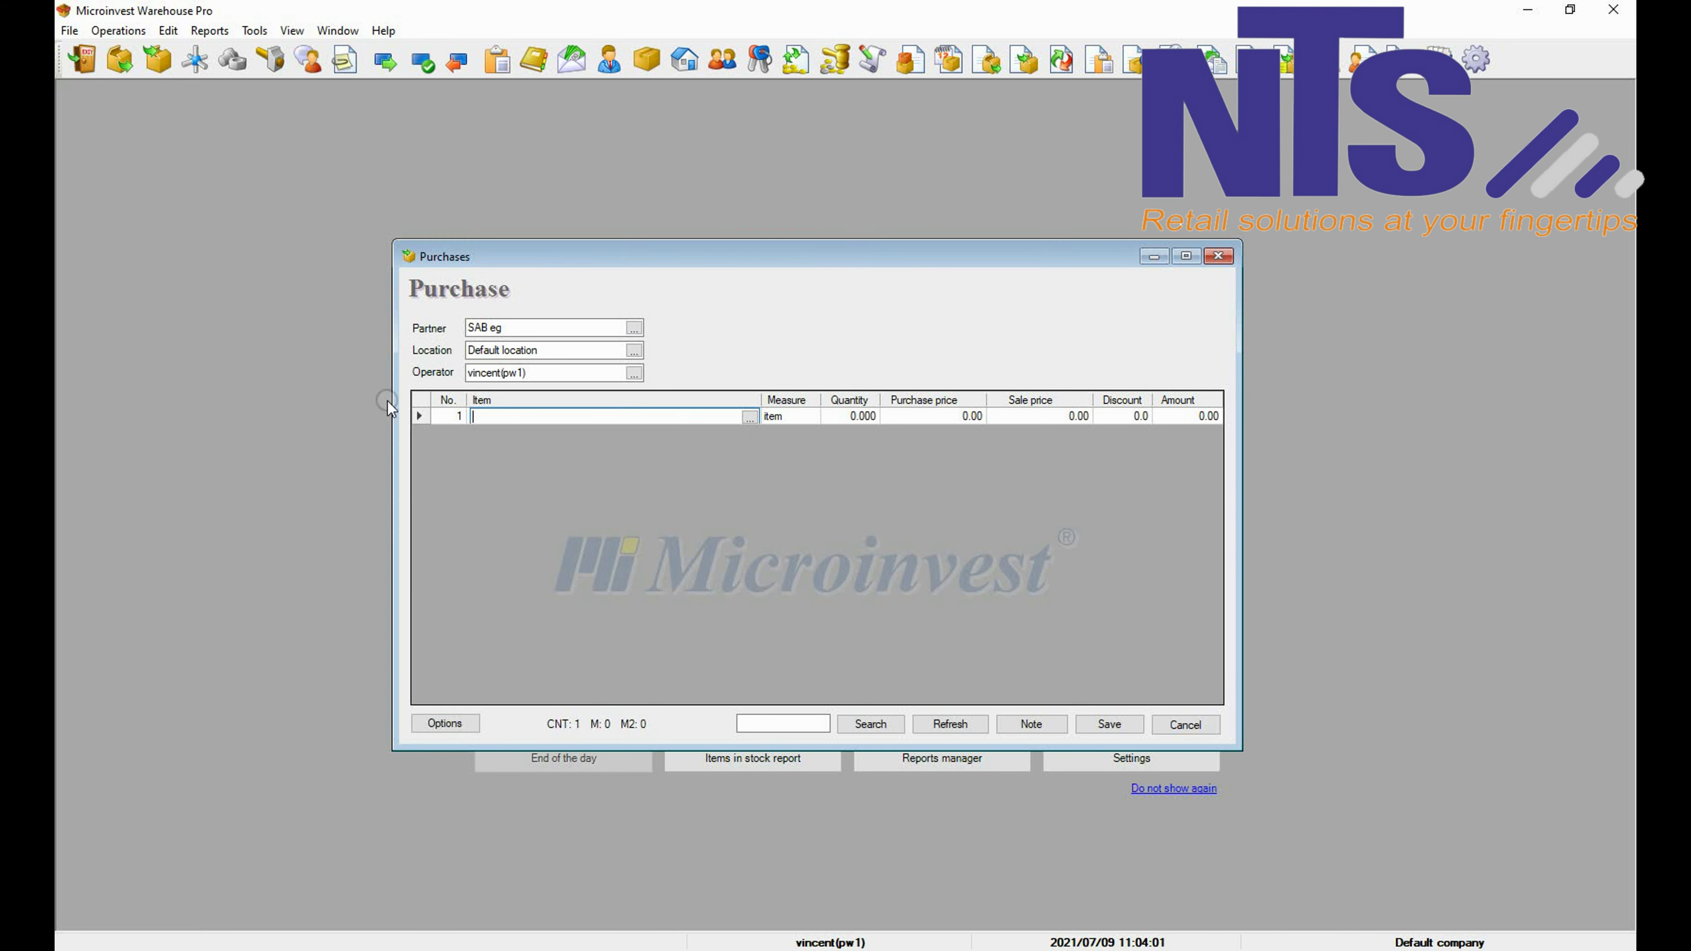
- Choose COKE 440ML from the COLD DRINKS group for the first purchase line
click(753, 419)
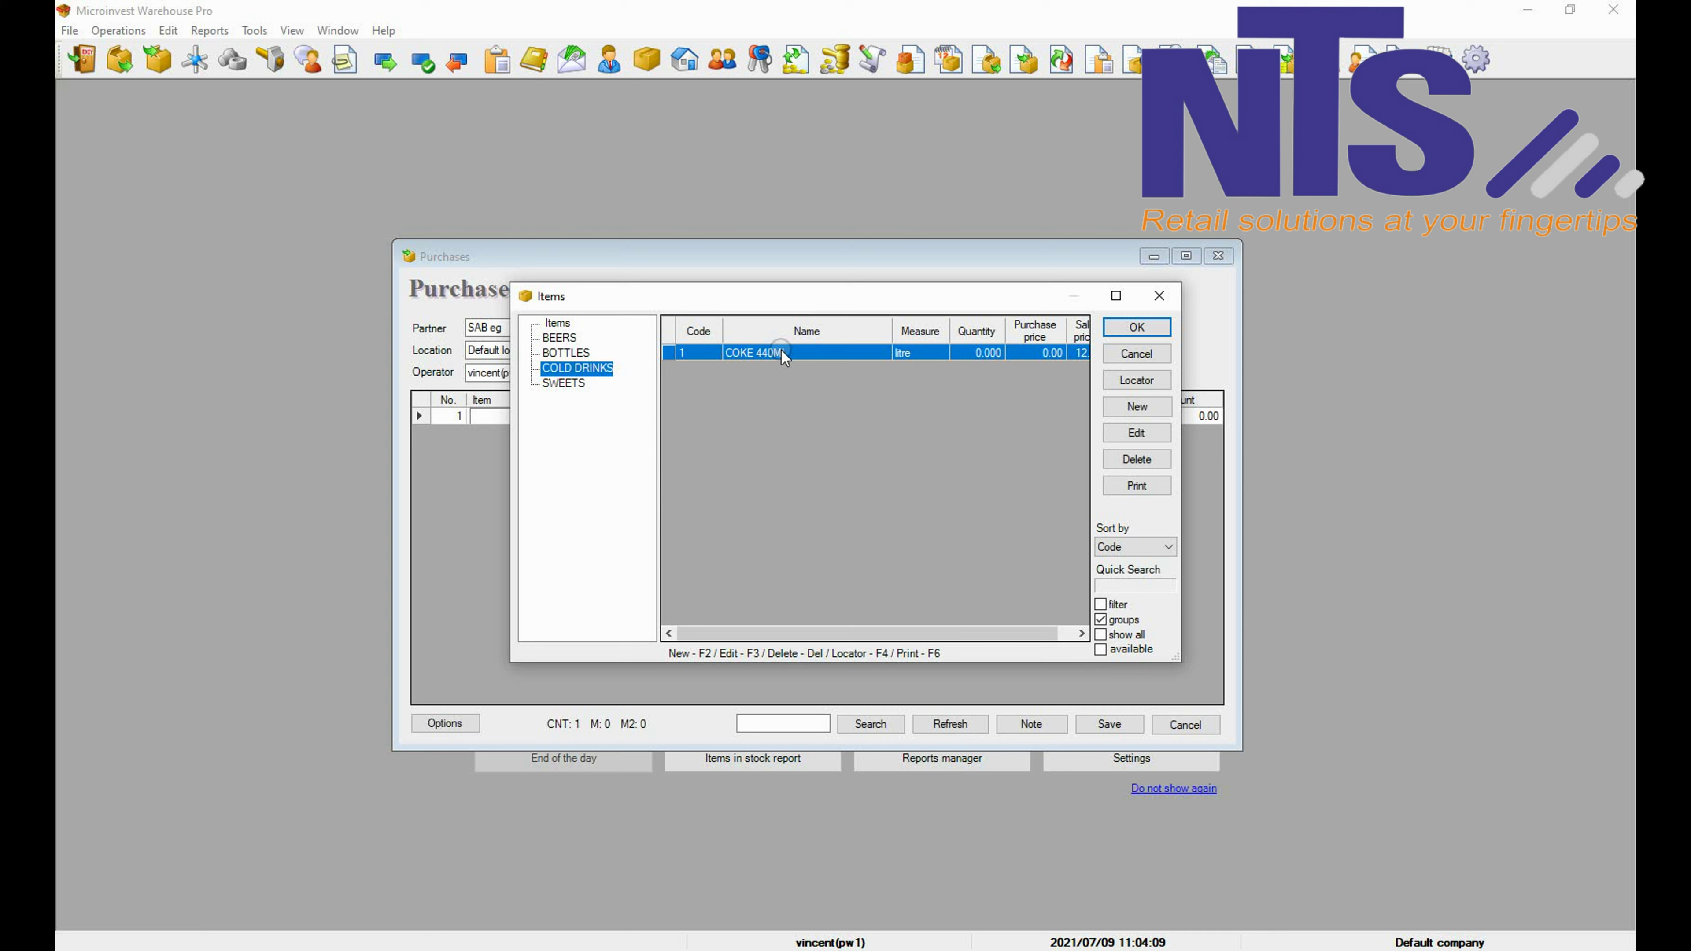
click(852, 356)
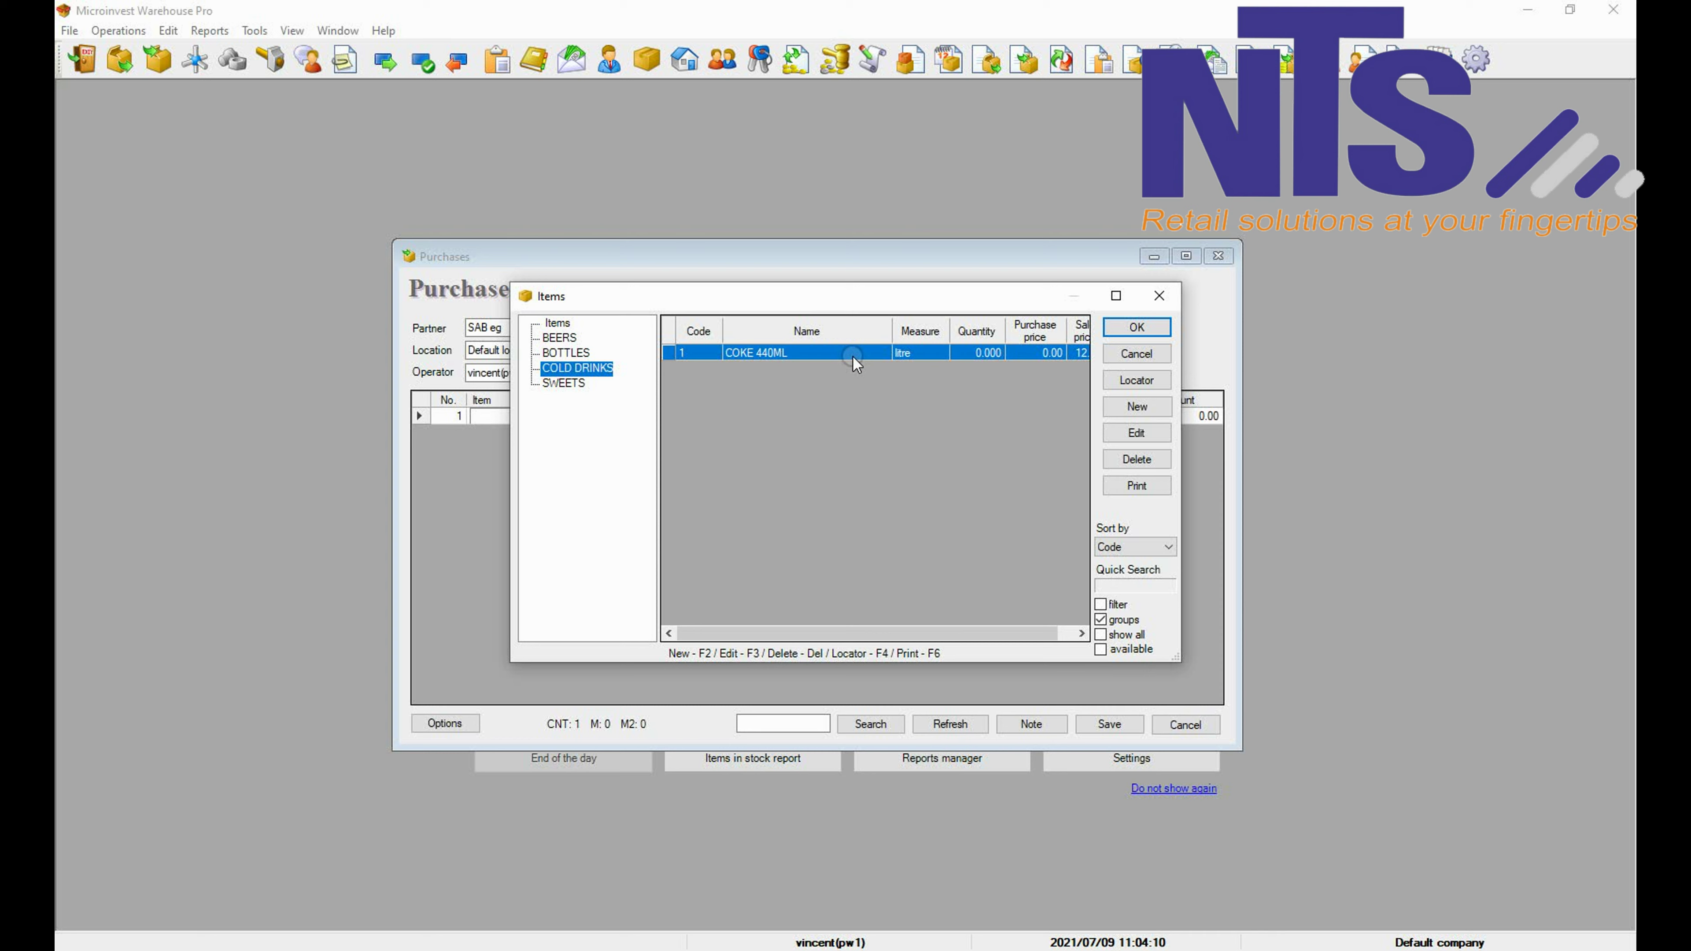
click(565, 384)
click(571, 371)
click(822, 352)
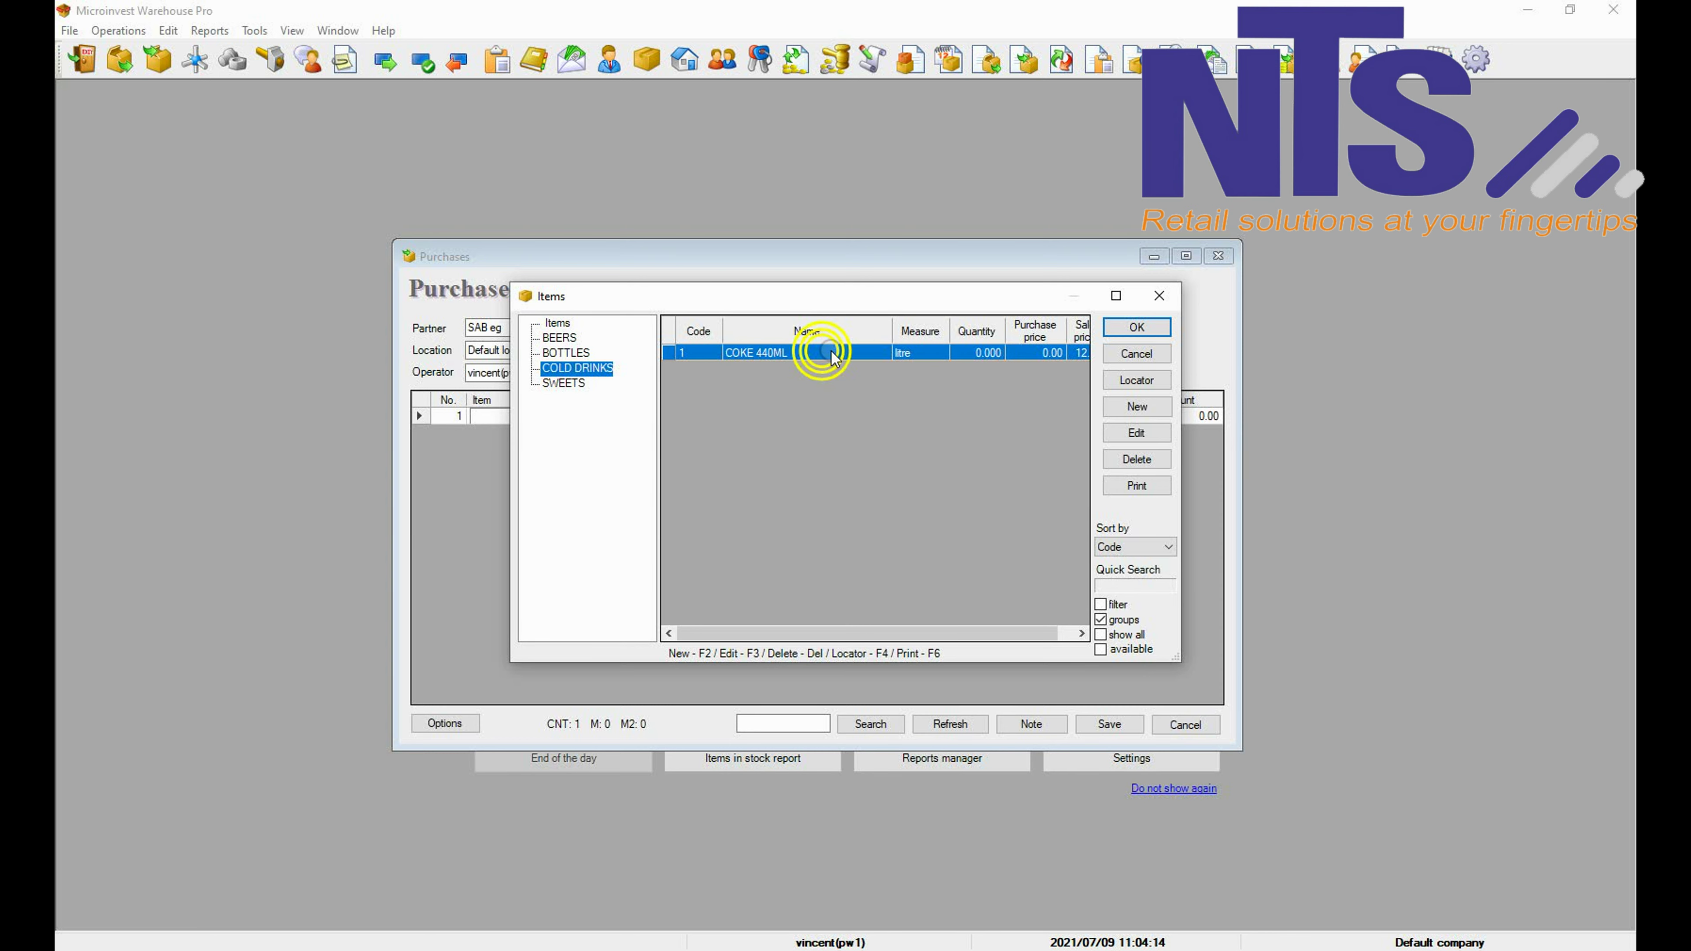
click(1137, 327)
- Enter quantity 100 and purchase price 500, keeping the 12.00 sale price
text(100)
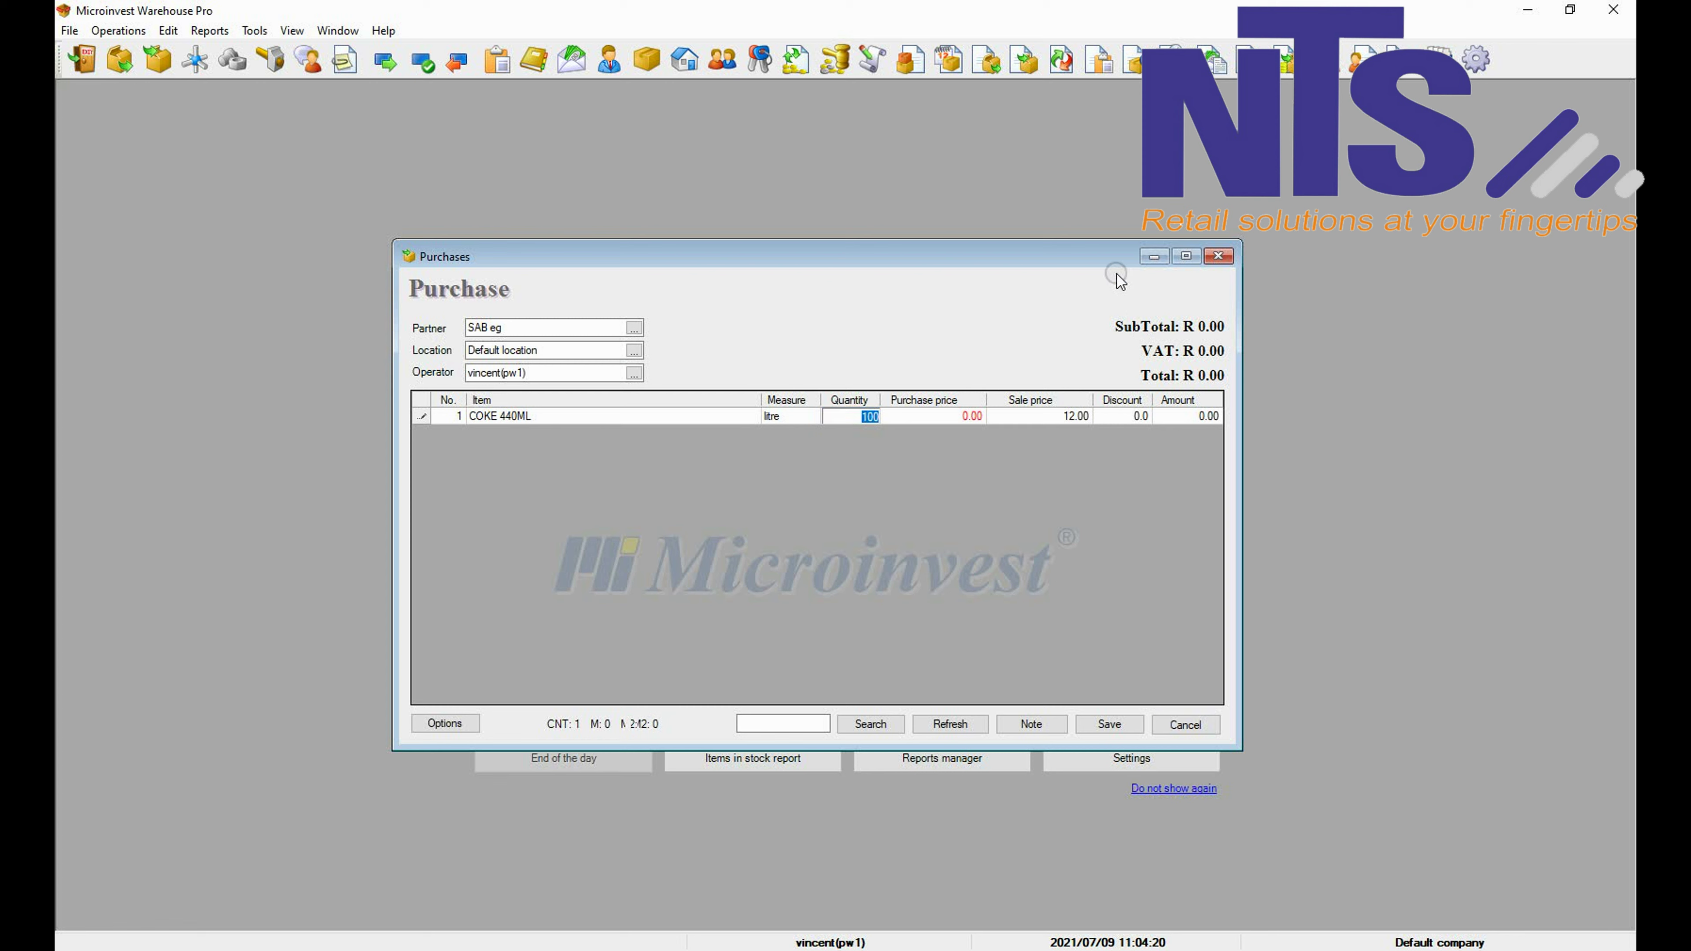
key(Return)
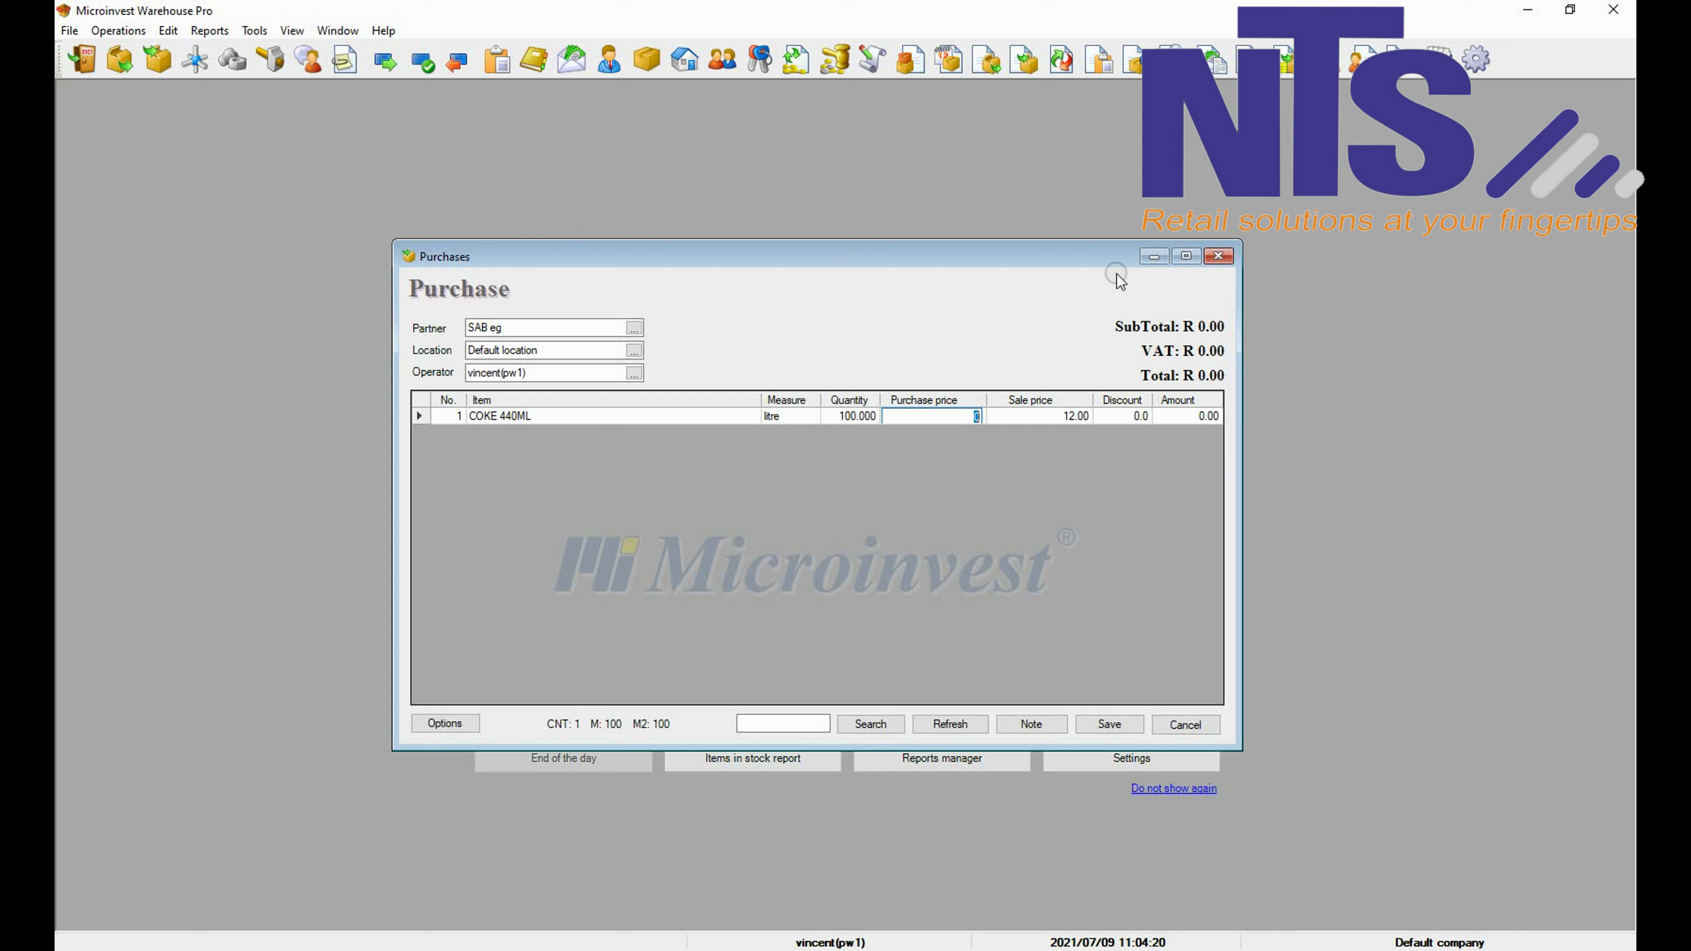
text(500)
key(Return)
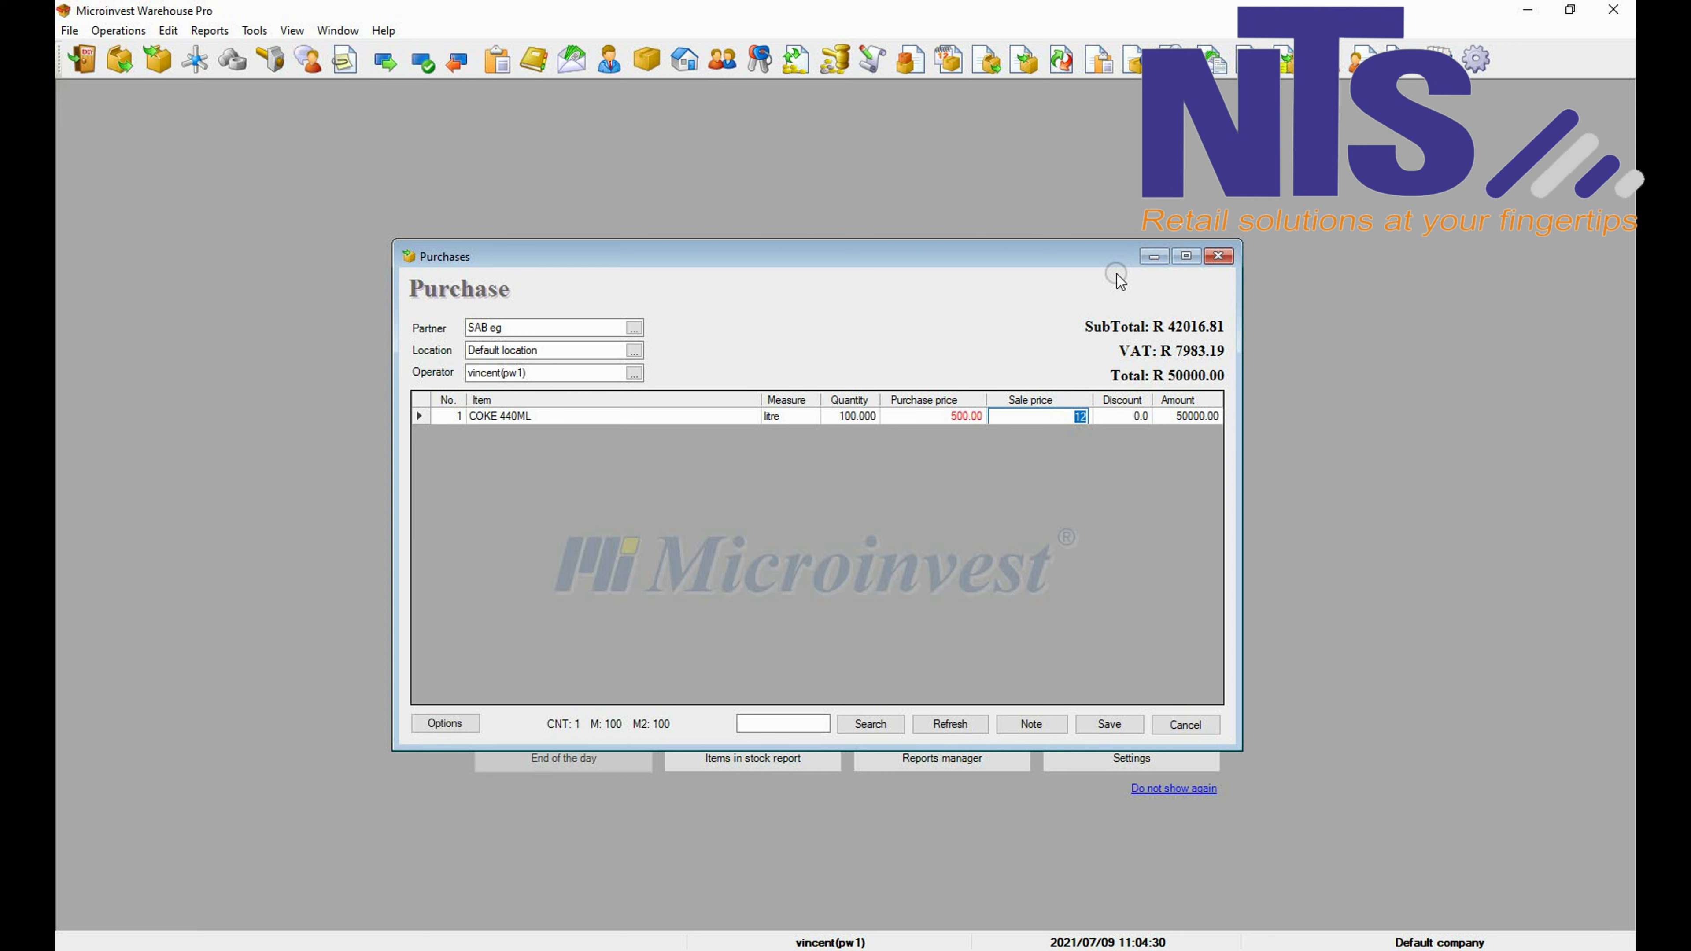
key(Return)
key(Return)
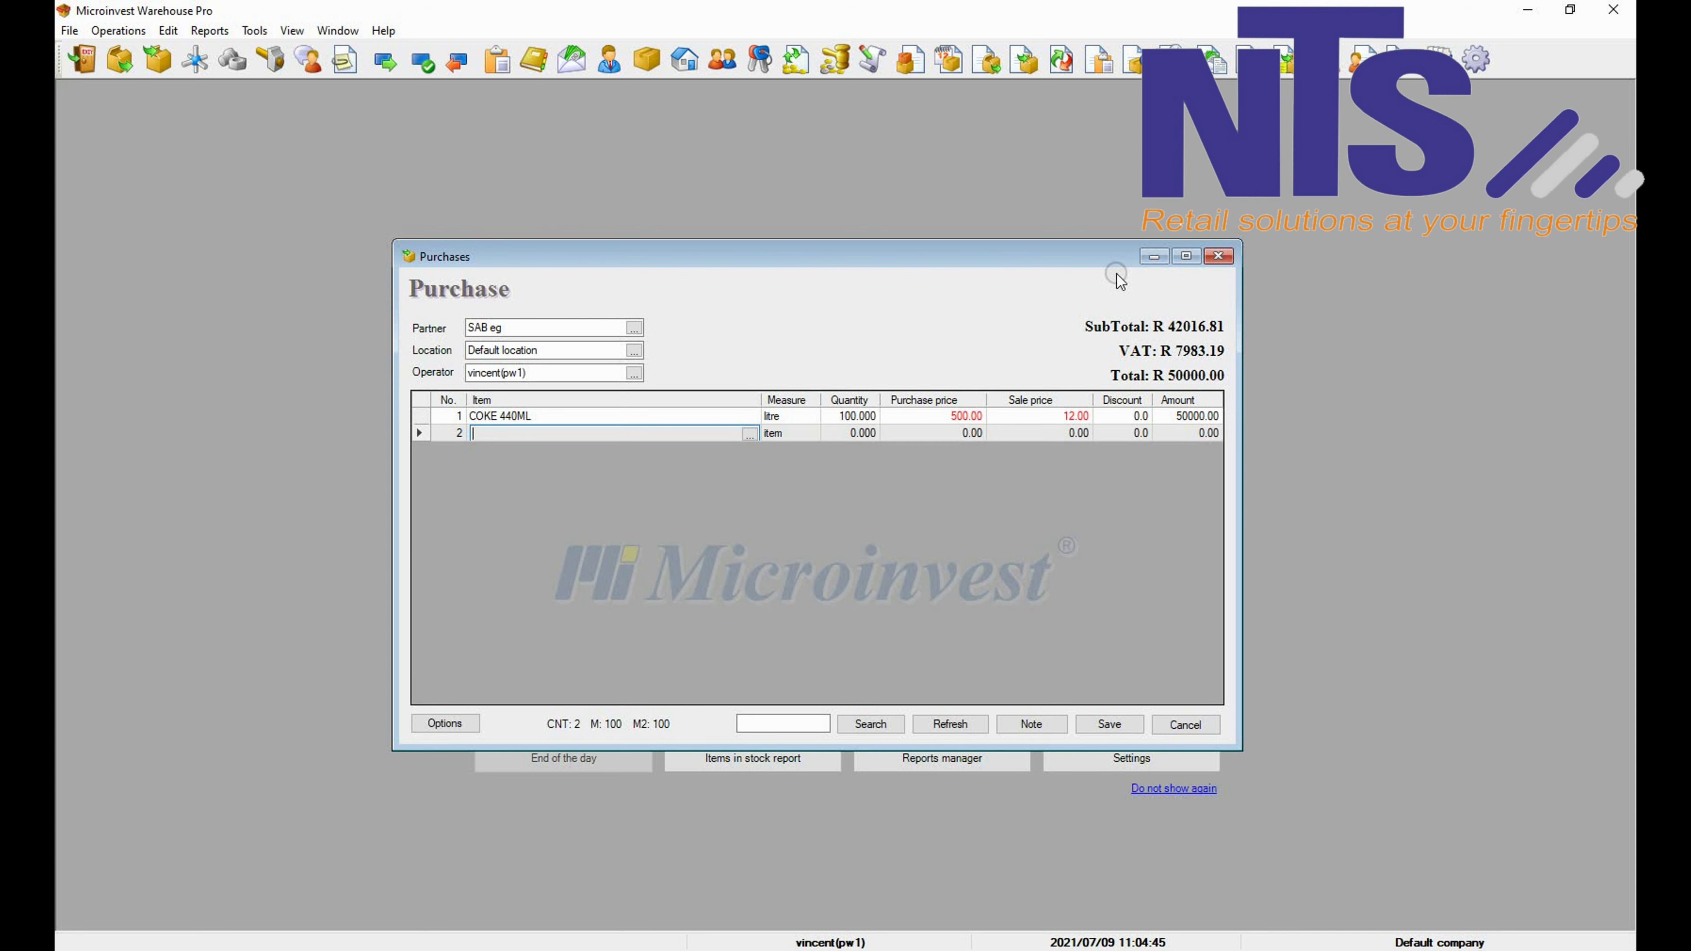
- Add SWEETS as a second purchase line
click(749, 435)
click(564, 383)
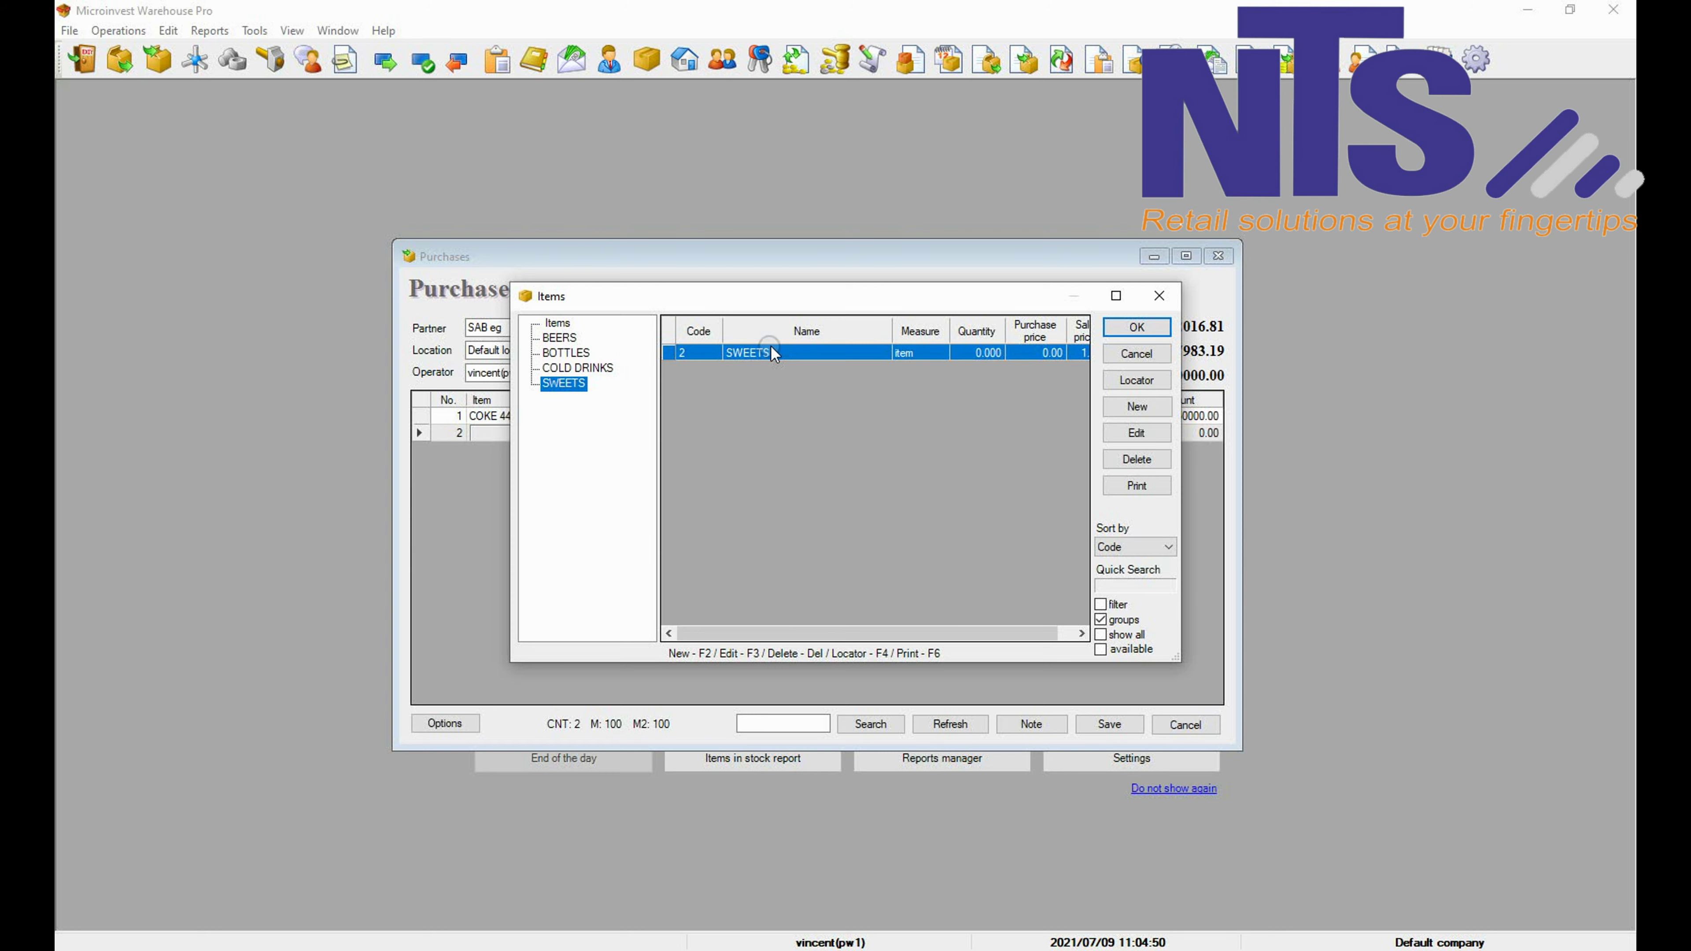
click(1135, 327)
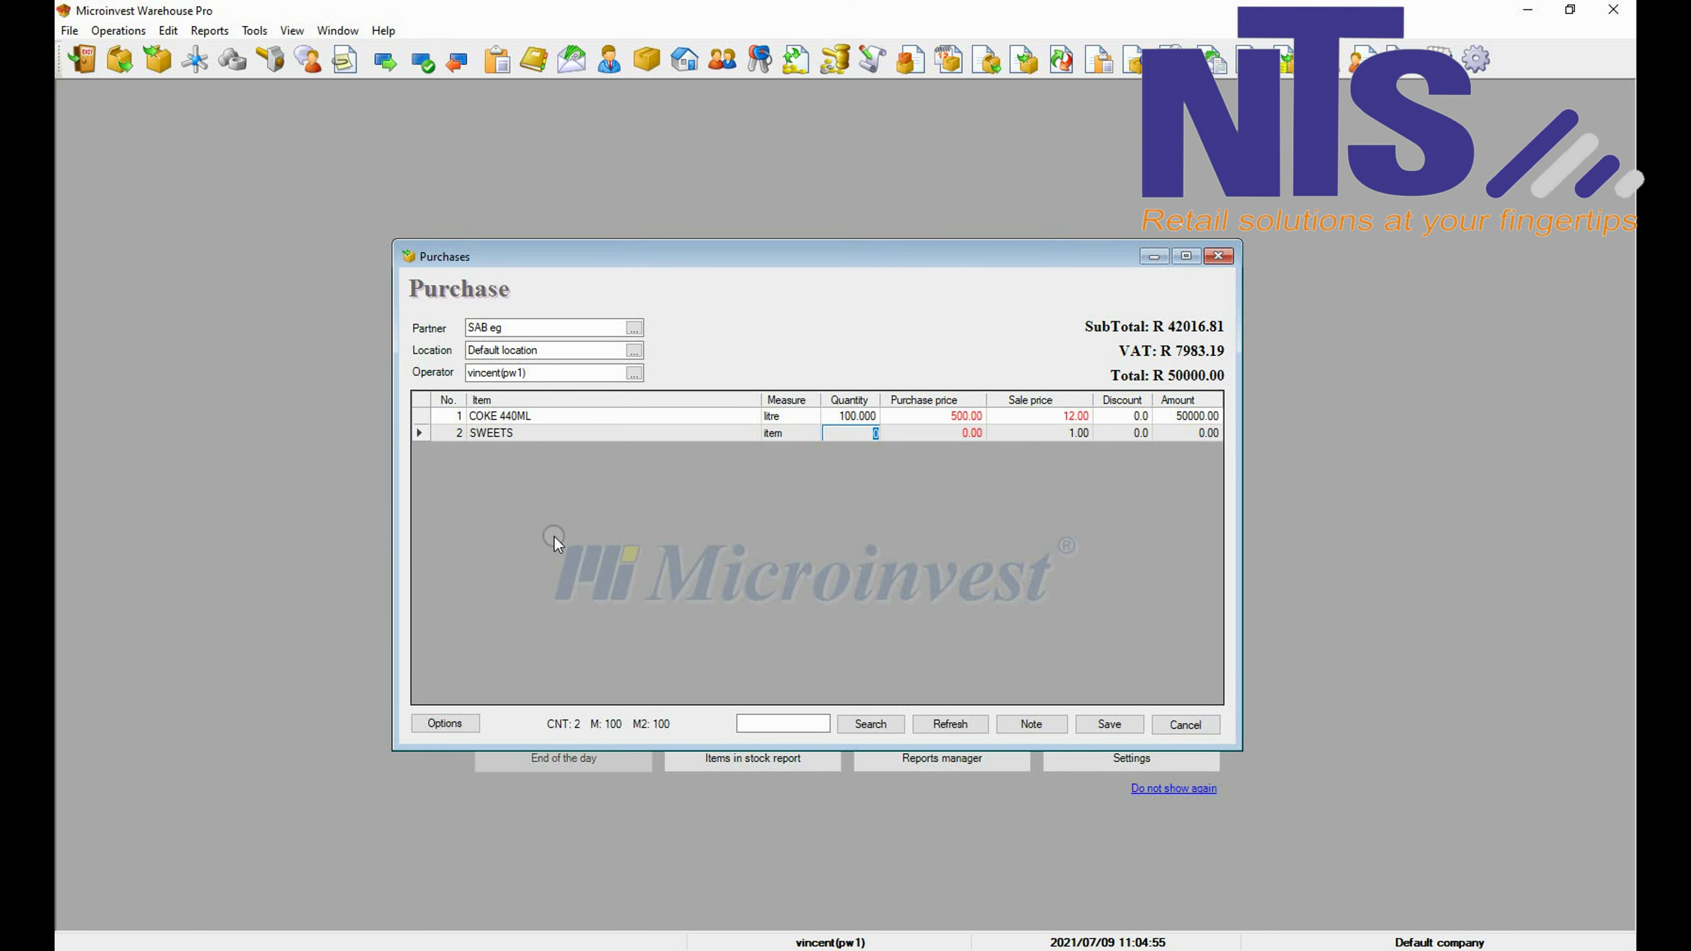
- Delete the SWEETS line, leaving only the COKE 440ML line
click(427, 433)
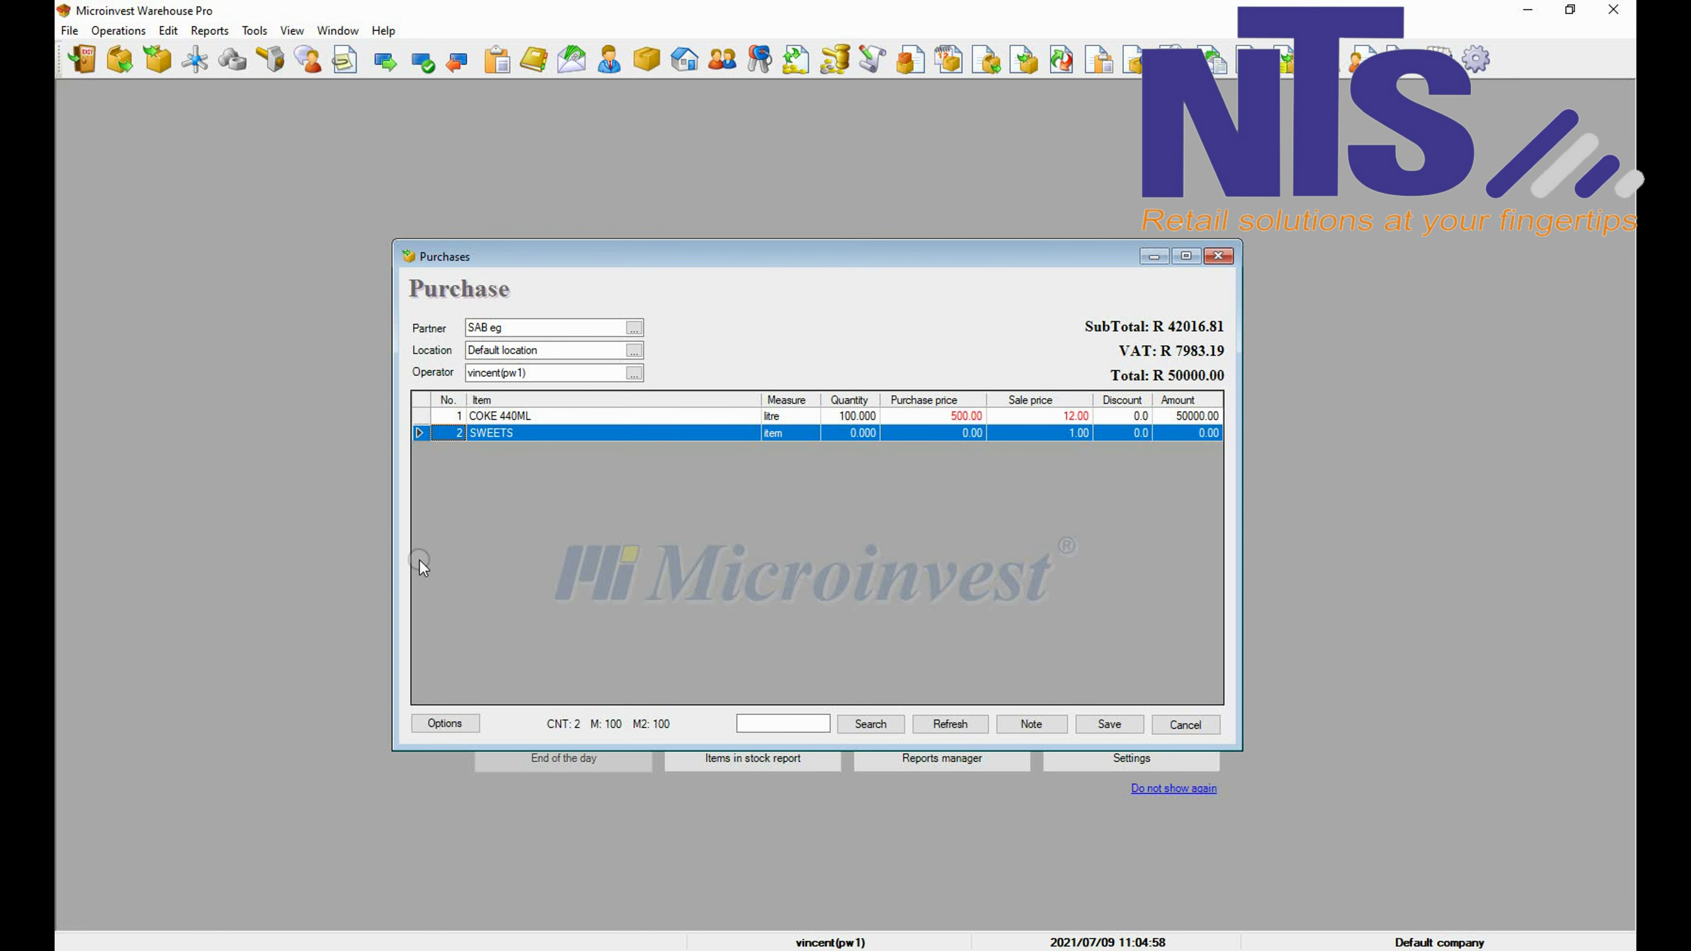
key(Delete)
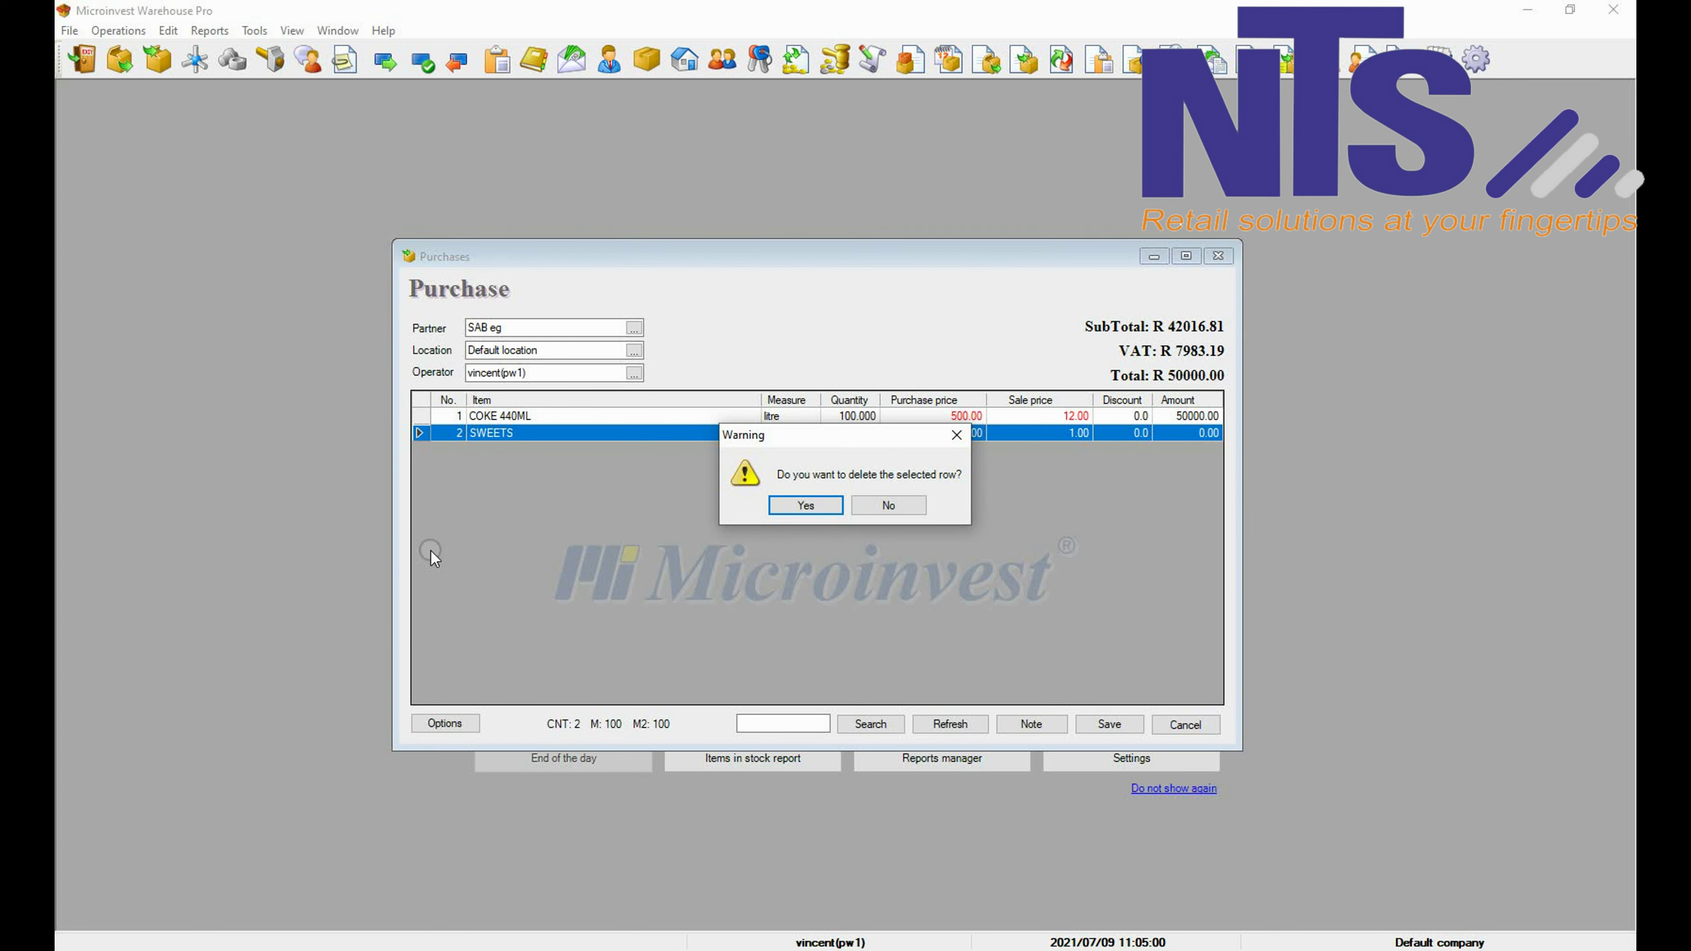
key(Return)
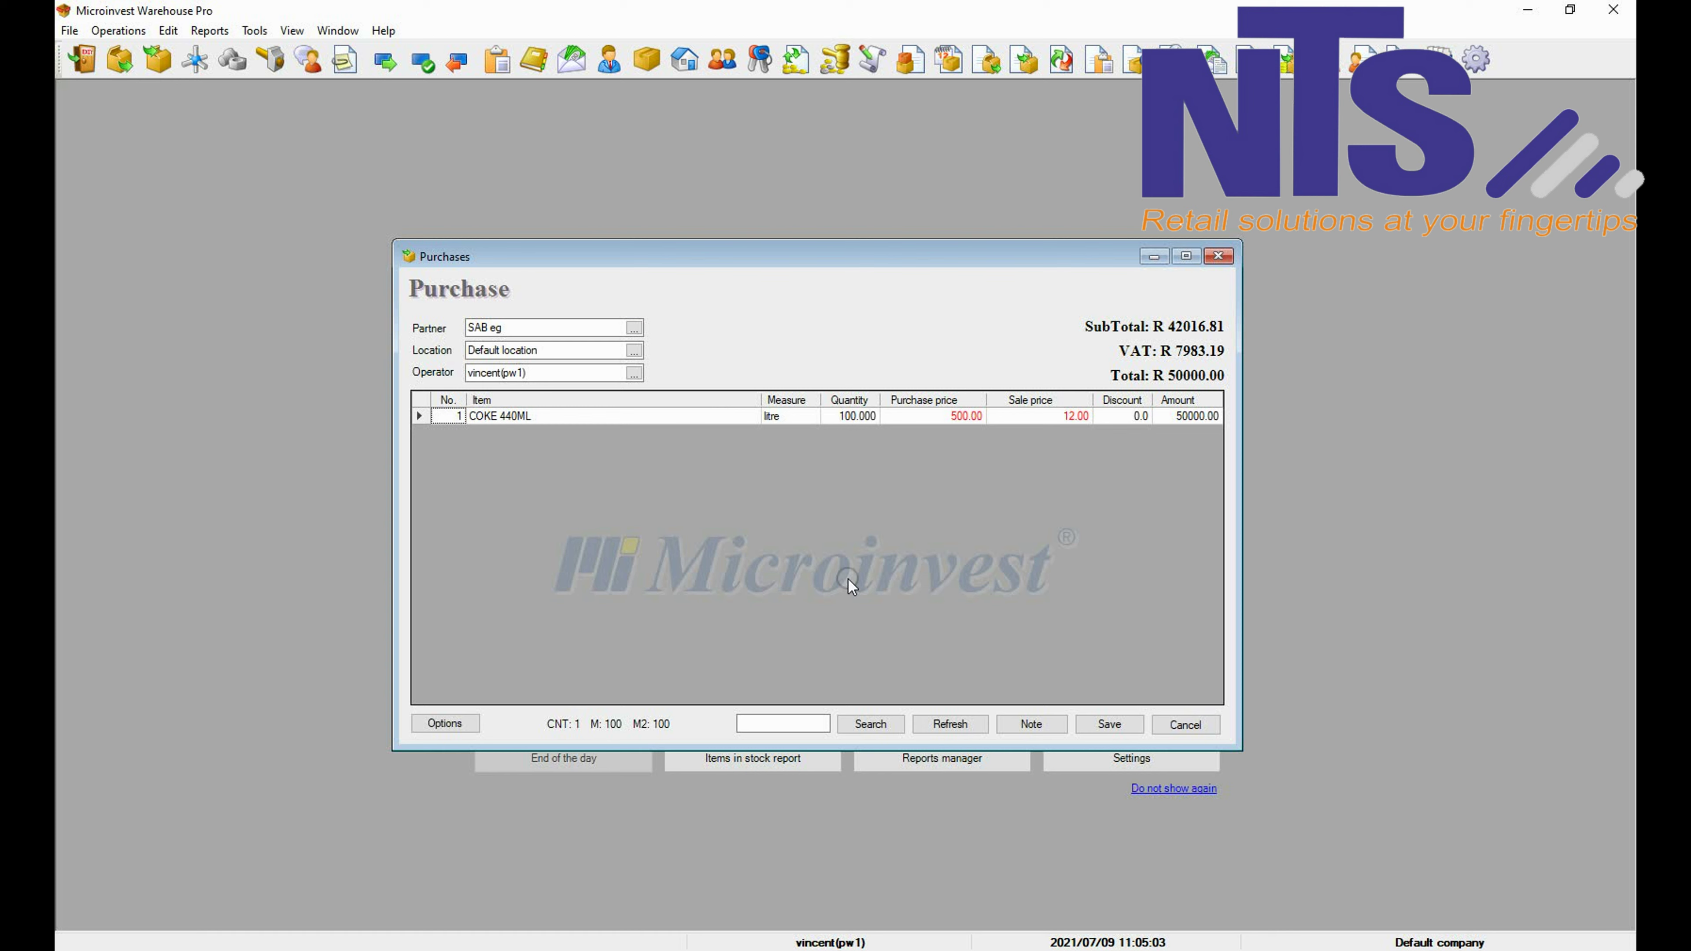
- Save and print the purchase with a 50000.00 cash payment, then close the receipt and empty purchase
click(1110, 727)
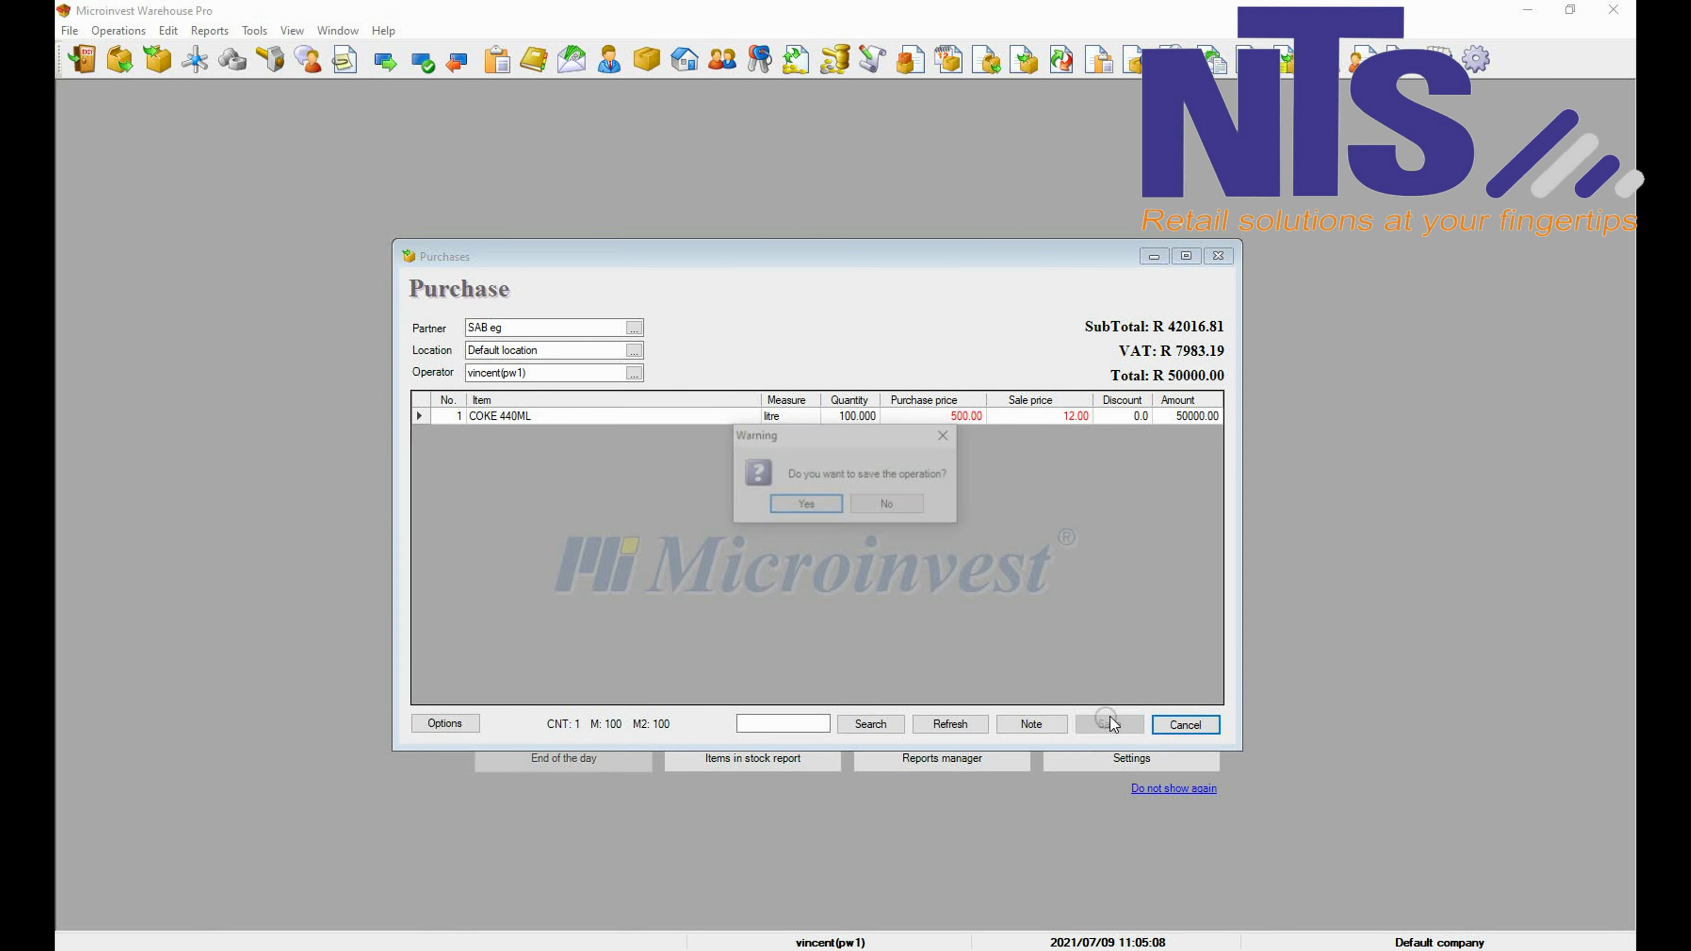
click(826, 504)
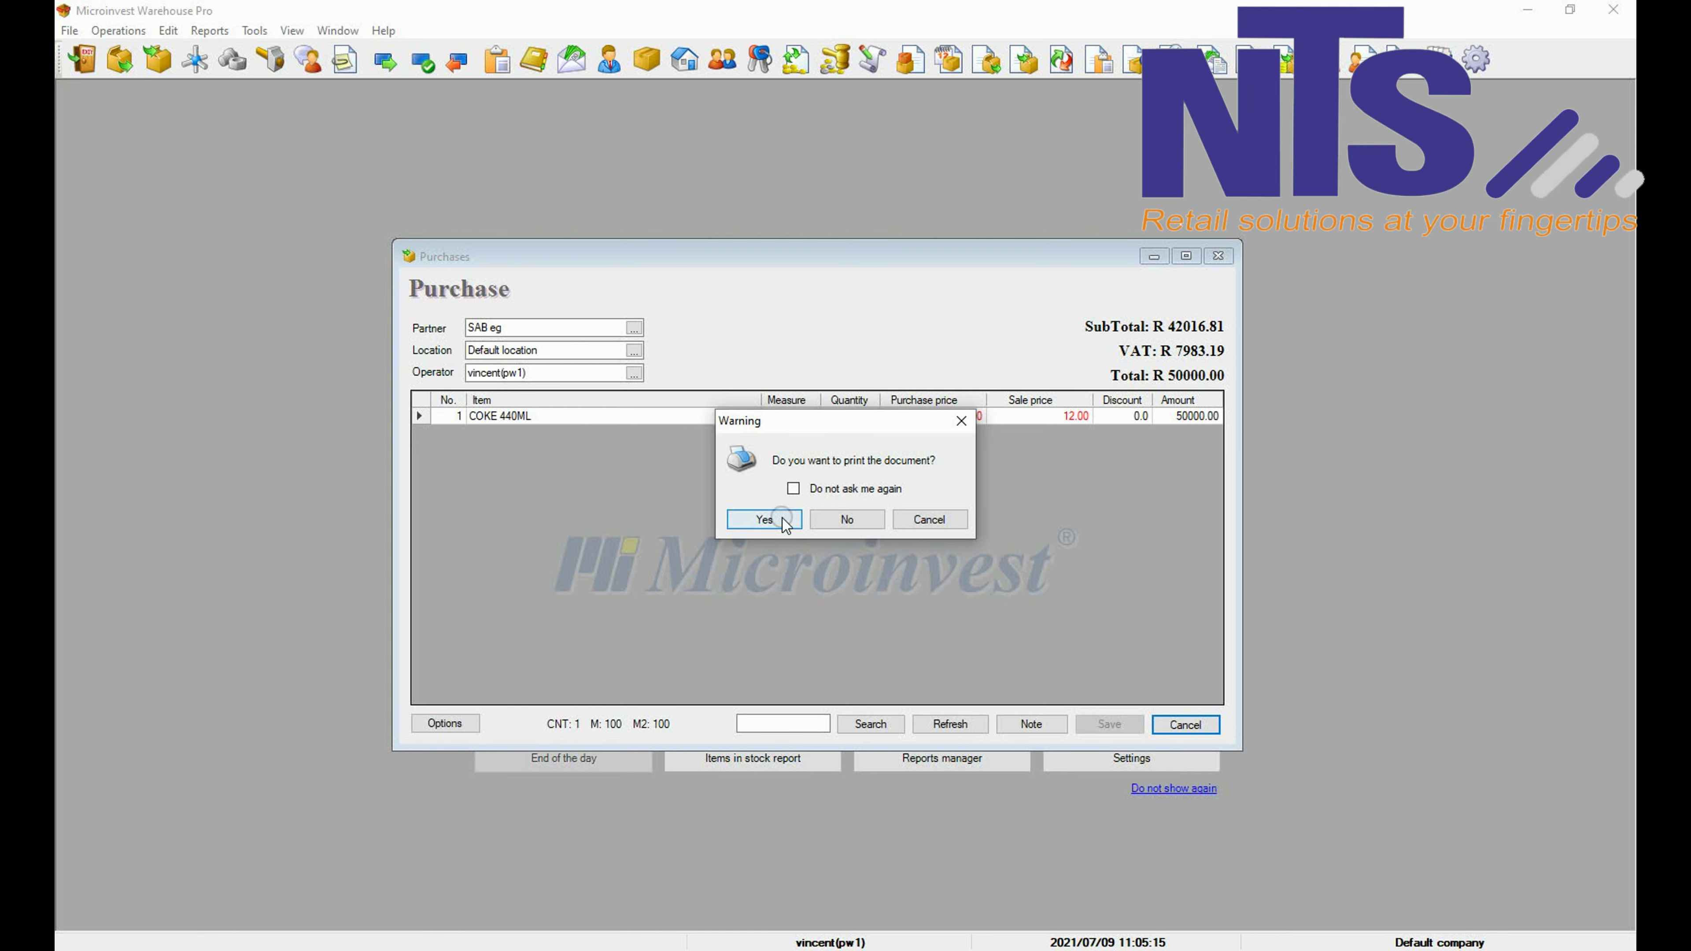
click(765, 519)
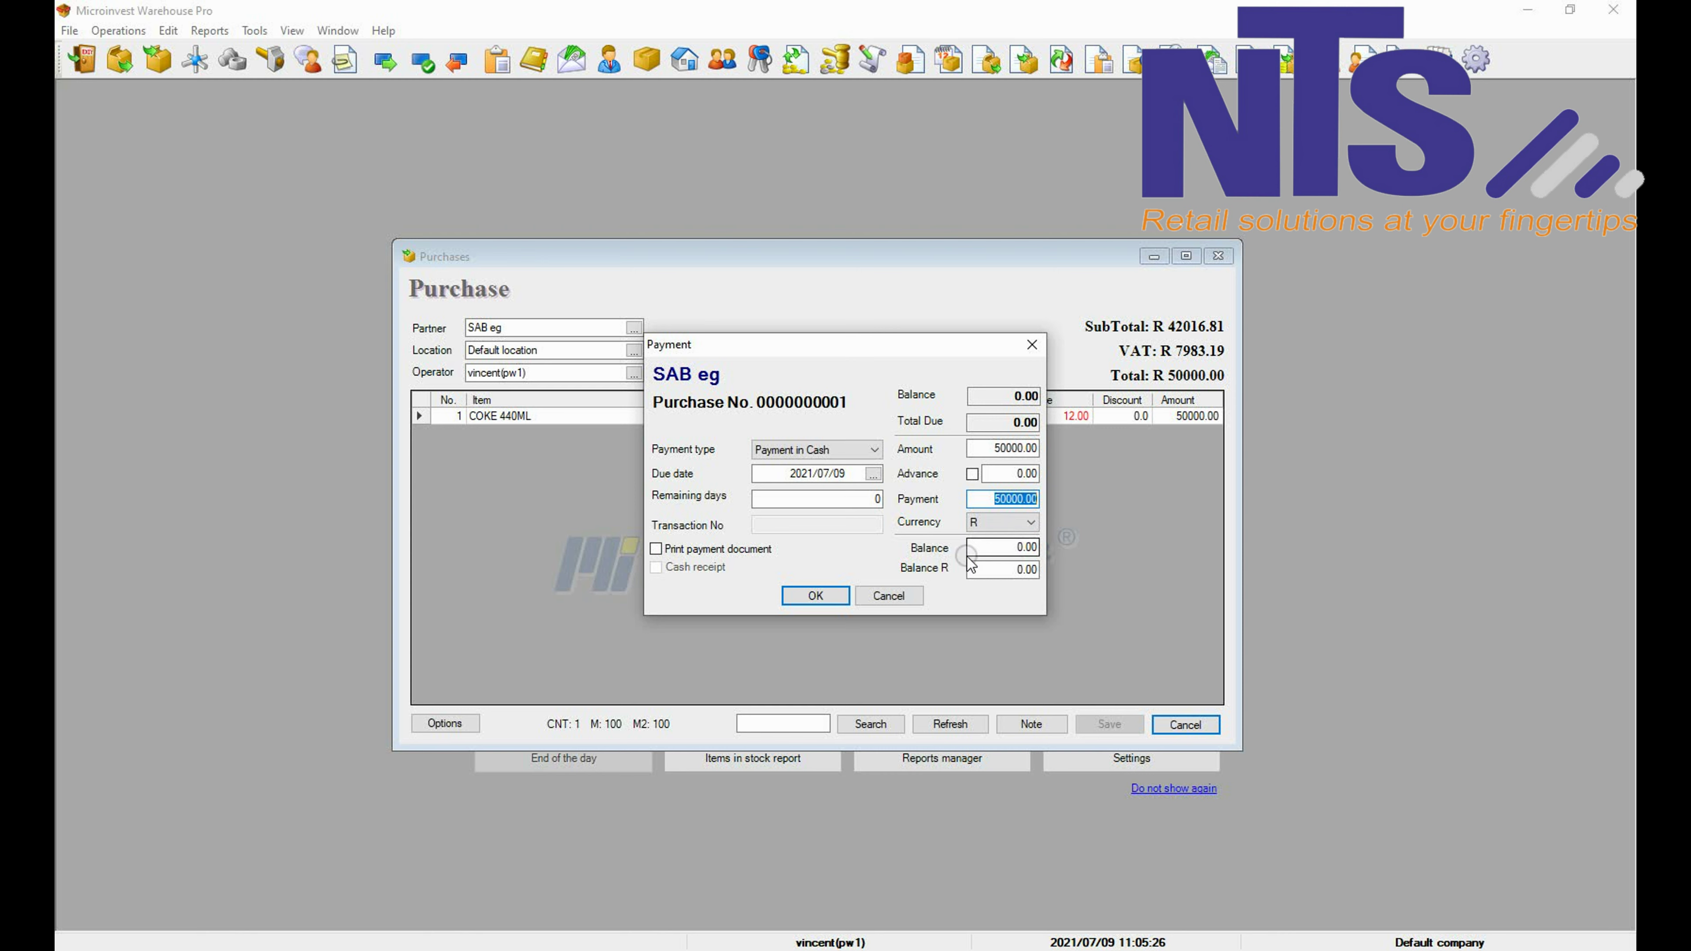
click(816, 596)
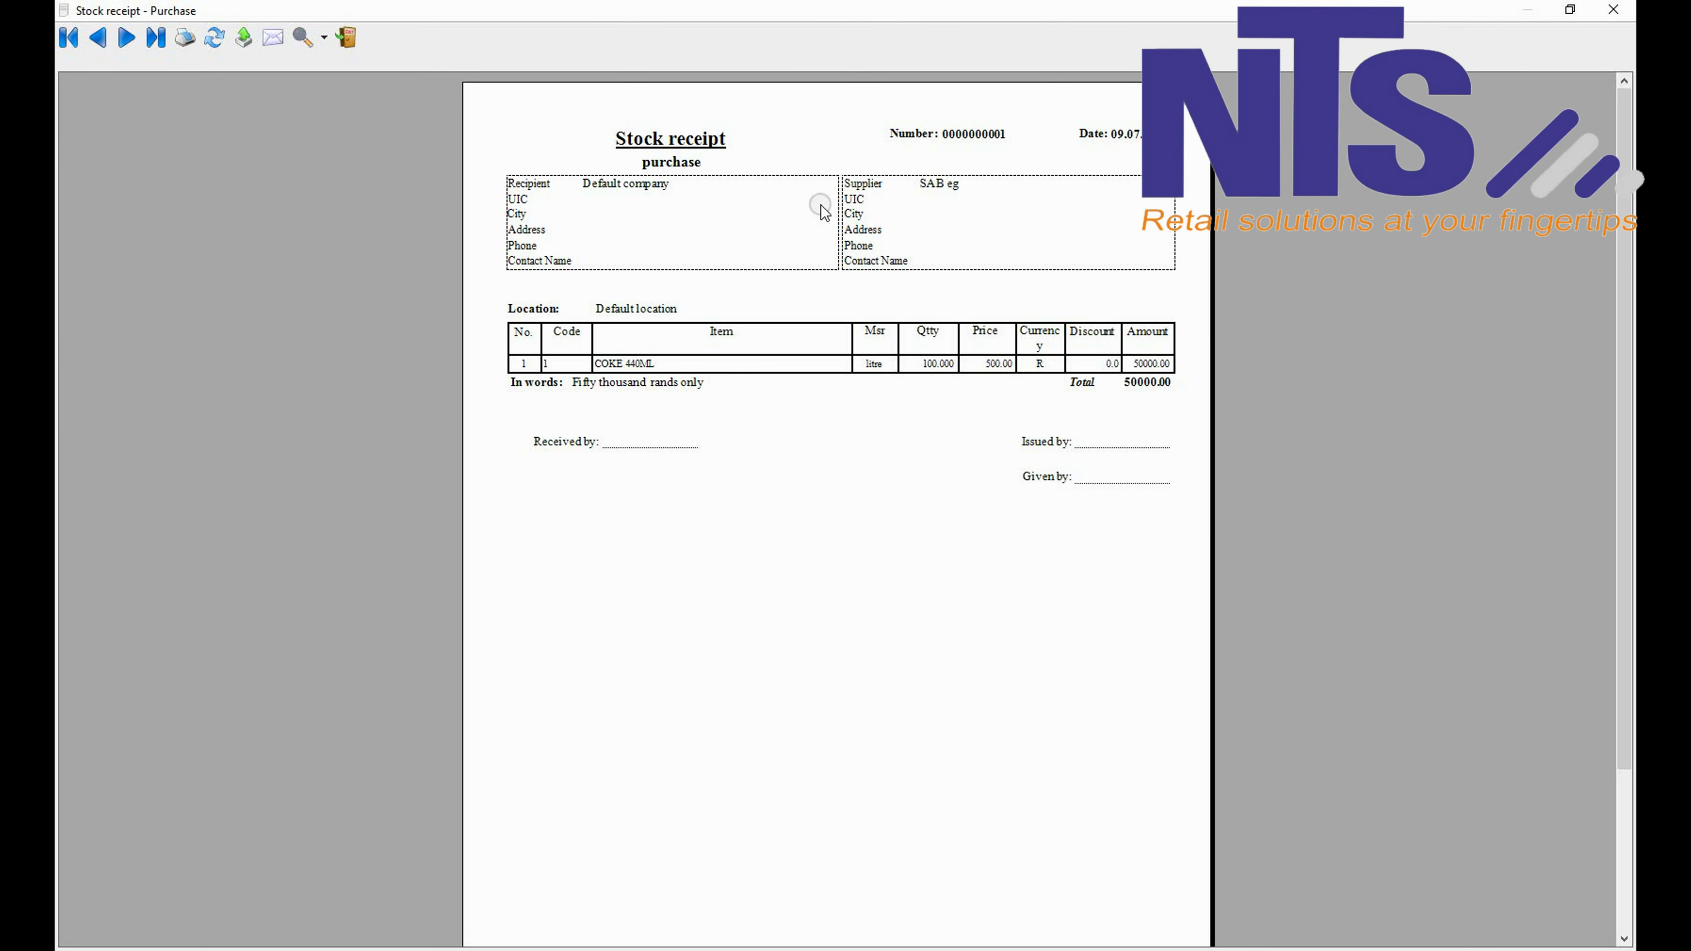
click(347, 38)
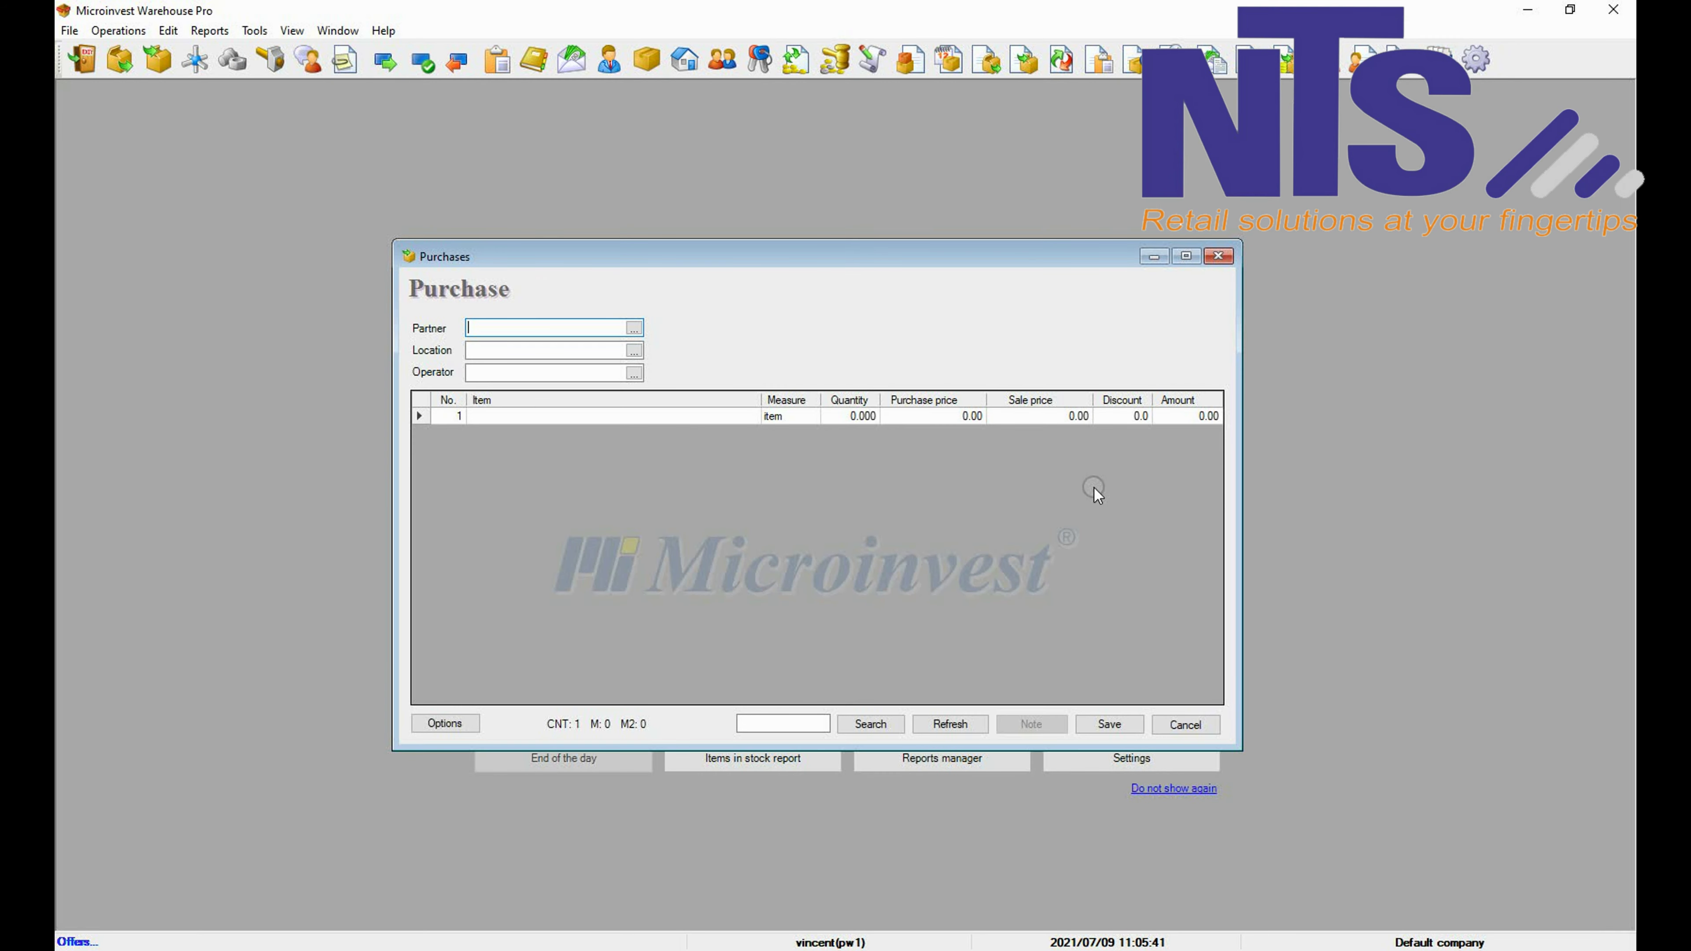
click(1184, 726)
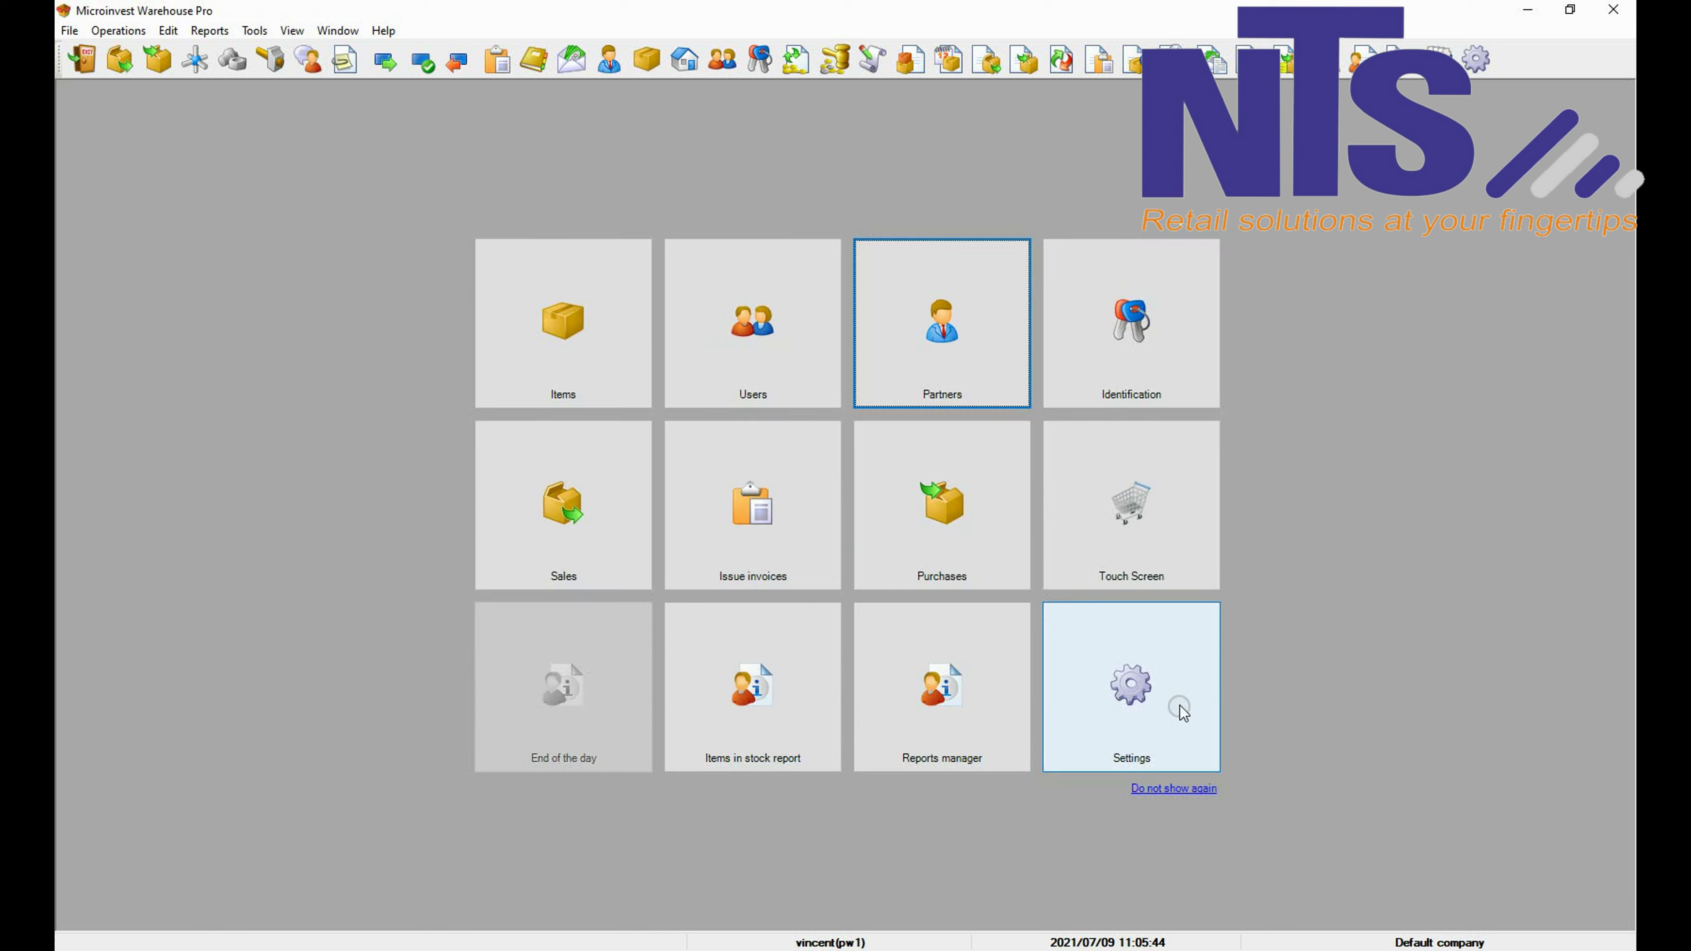